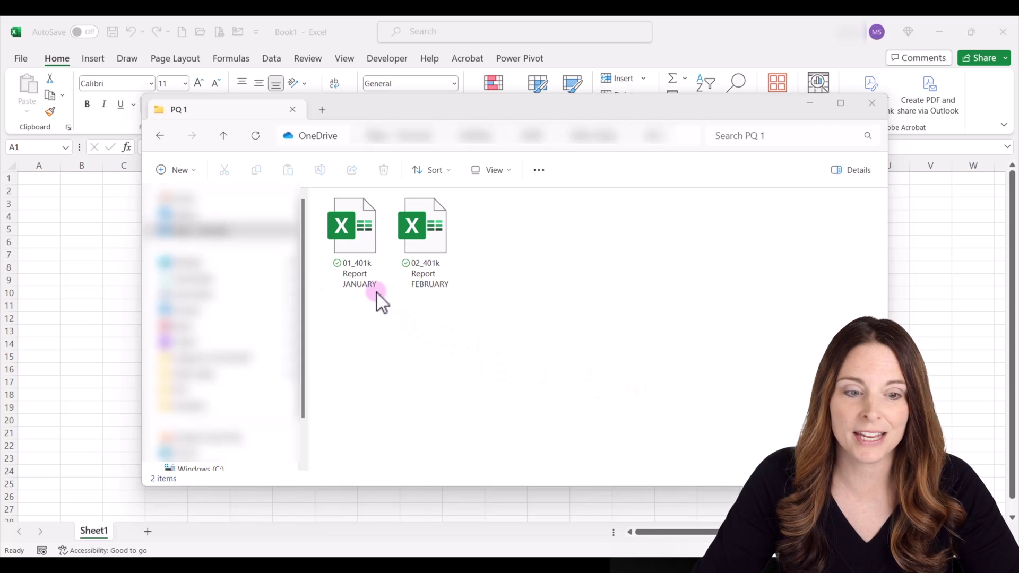
# Step: Select the 01_401k Report JANUARY workbook in the PQ 1 folder
pyautogui.click(362, 253)
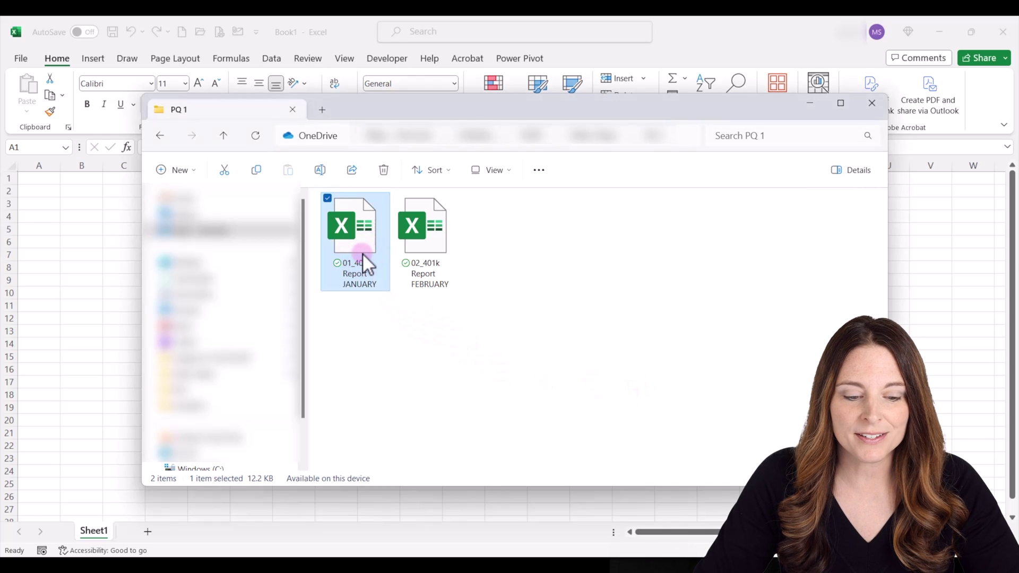
# Step: Open the January 401k report, review its employee data, then return to the report folder
pyautogui.doubleClick(363, 253)
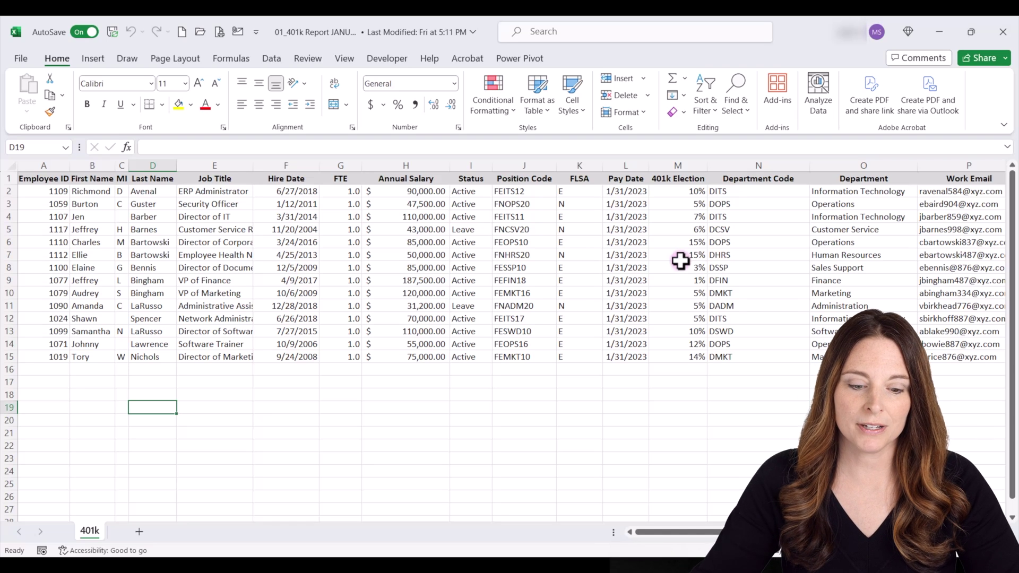
pyautogui.click(513, 541)
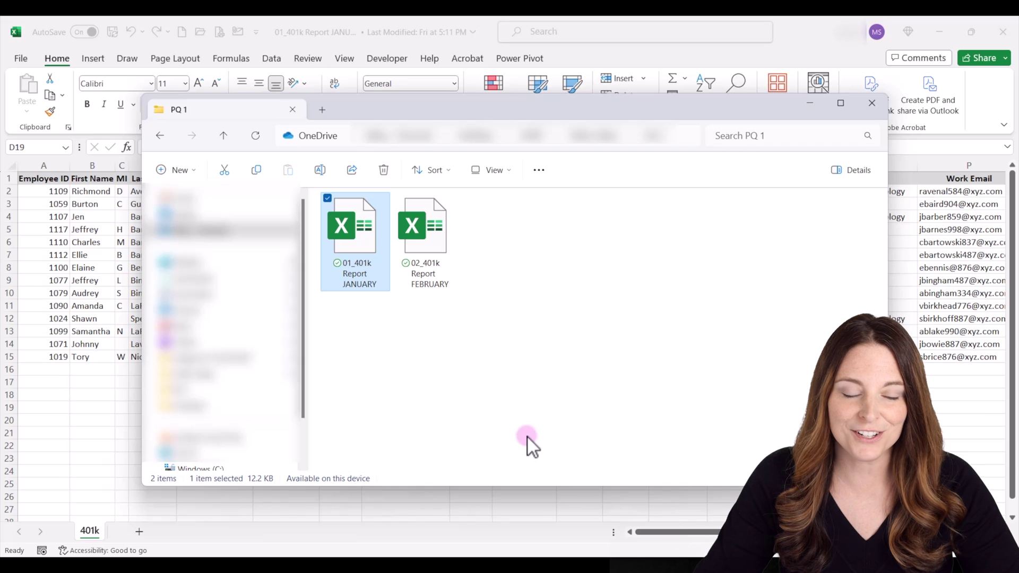
# Step: Close the January workbook and start a Get Data import from a folder
pyautogui.click(1004, 32)
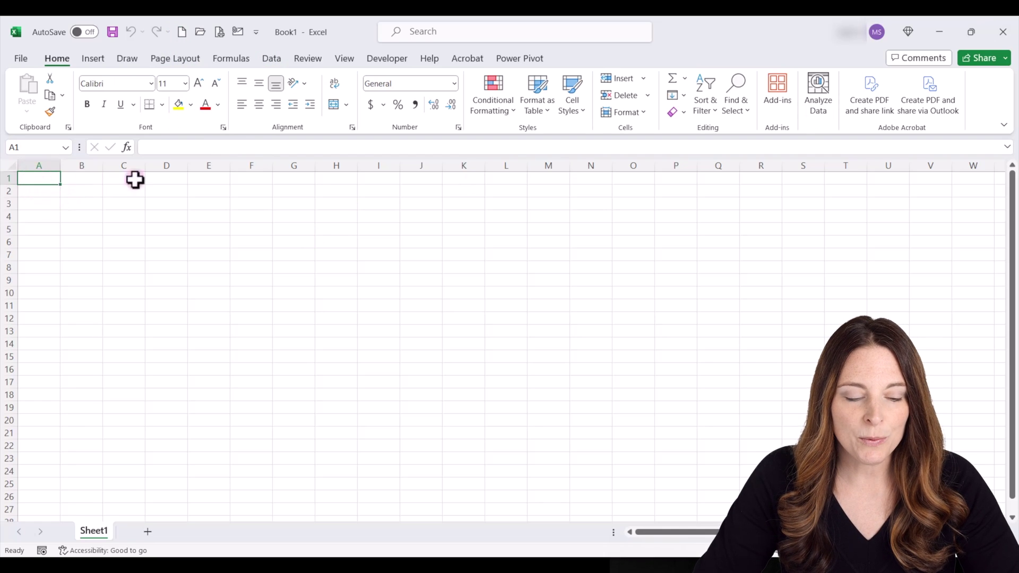
pyautogui.click(271, 58)
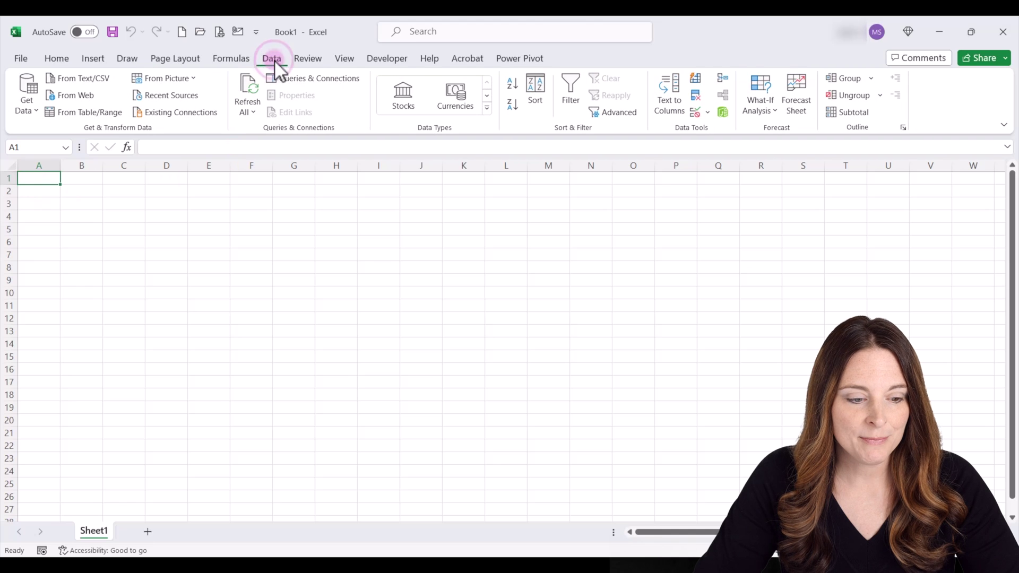
pyautogui.click(36, 108)
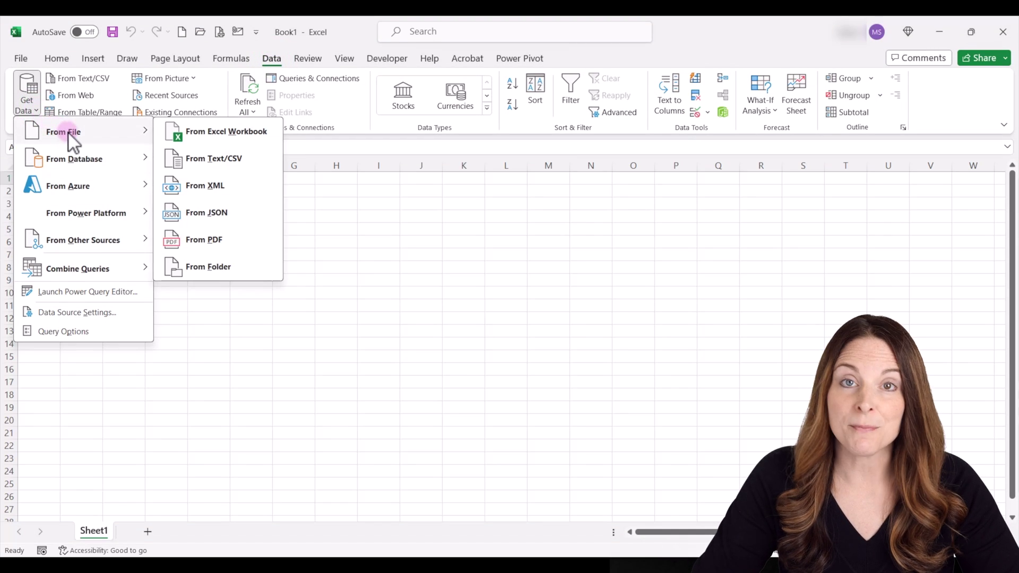
pyautogui.moveTo(64, 131)
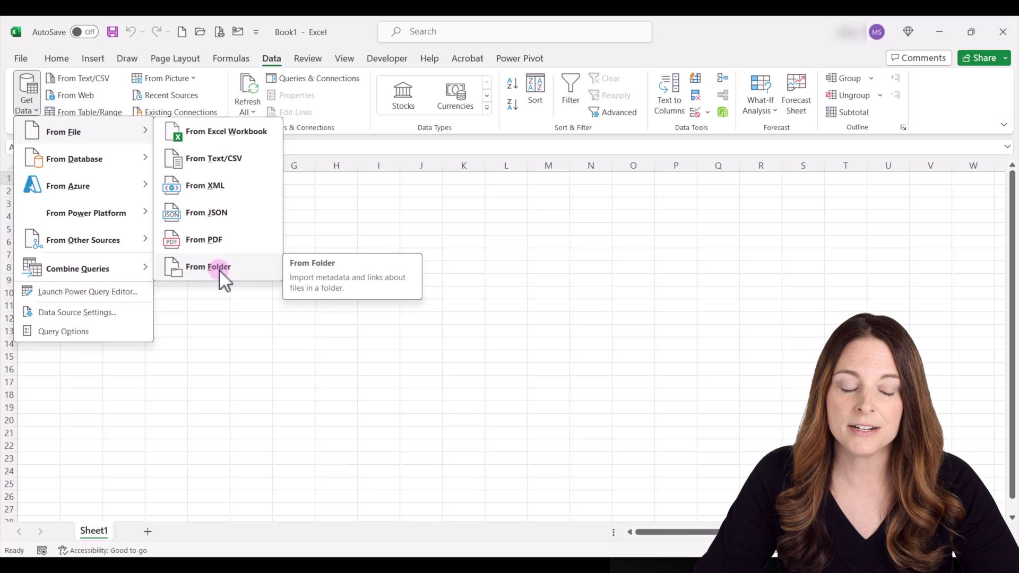
pyautogui.click(219, 270)
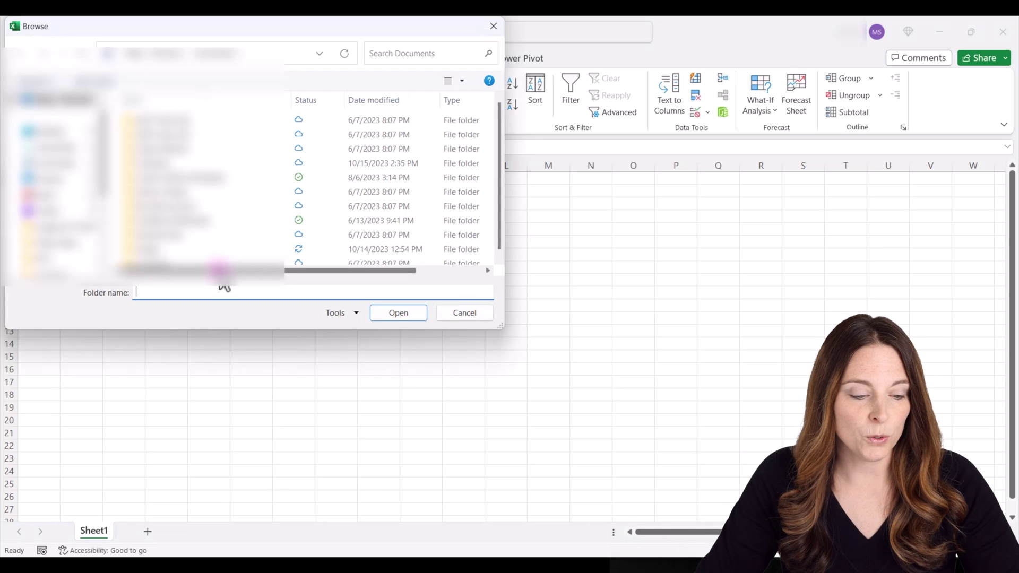
# Step: Browse to the PQ 1 folder and confirm it as the import source
pyautogui.click(50, 259)
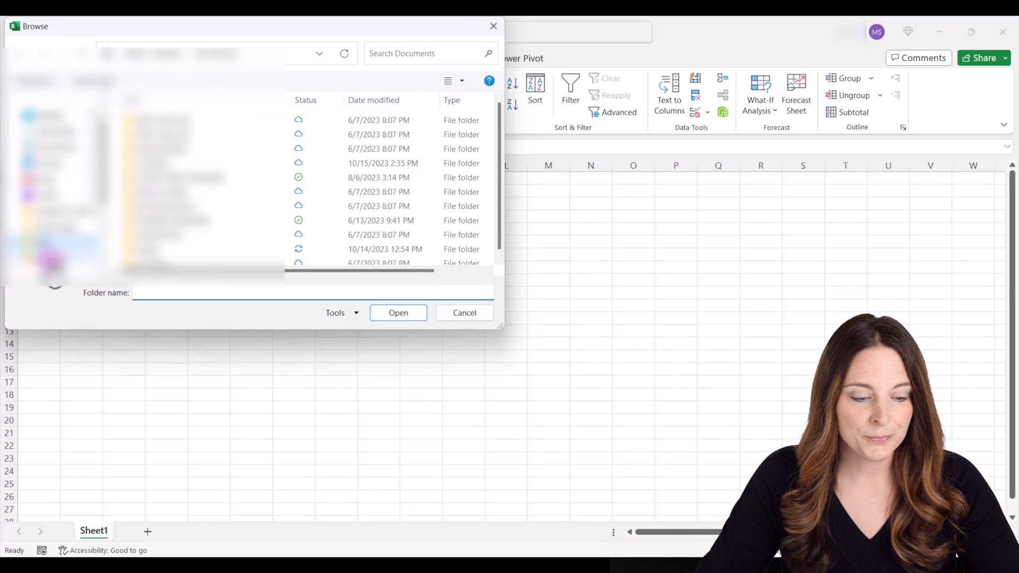
pyautogui.doubleClick(49, 258)
pyautogui.click(398, 312)
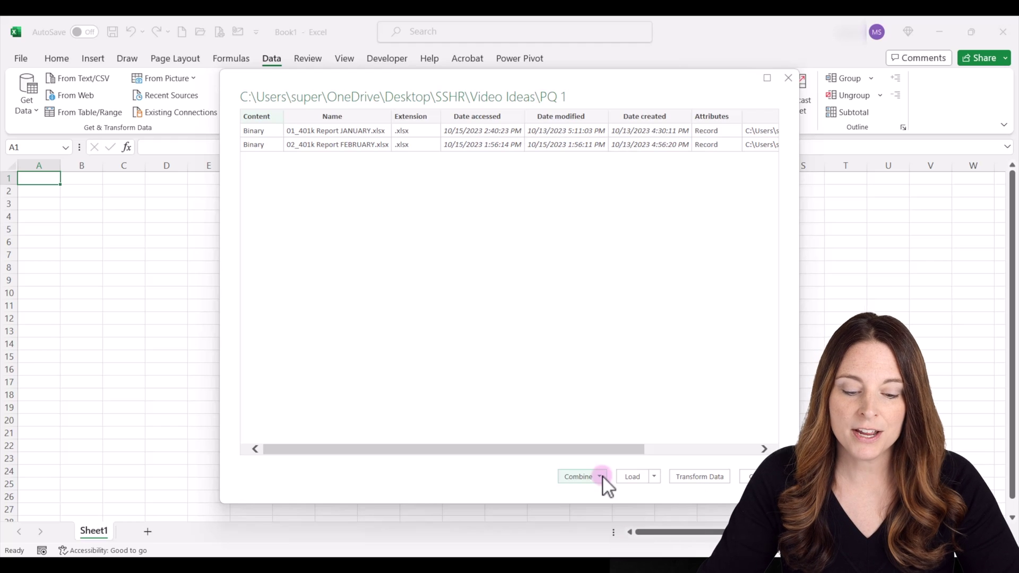
# Step: Combine & Transform the folder's files using the 401k sheet, first file as sample
pyautogui.click(602, 477)
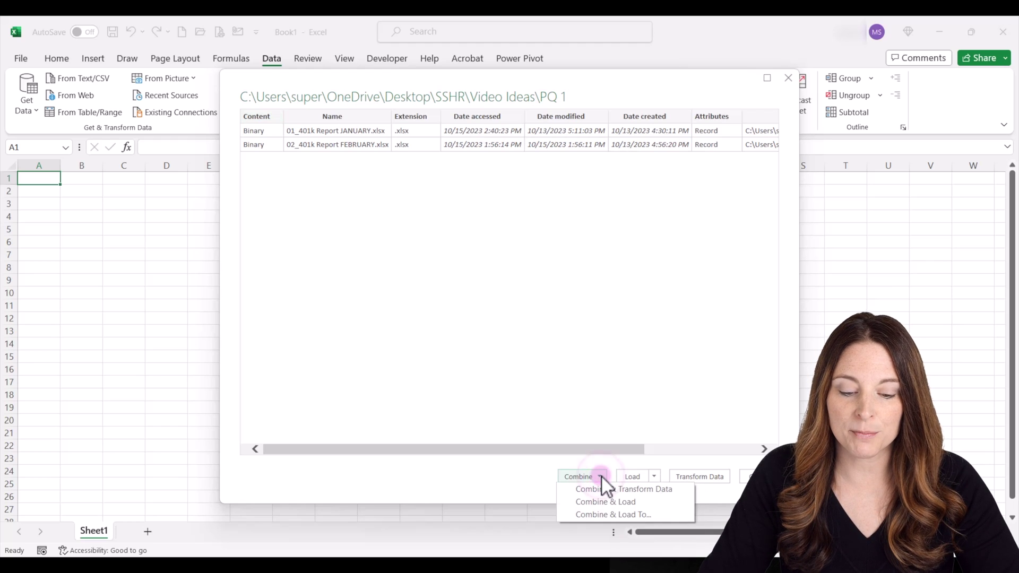
pyautogui.click(669, 489)
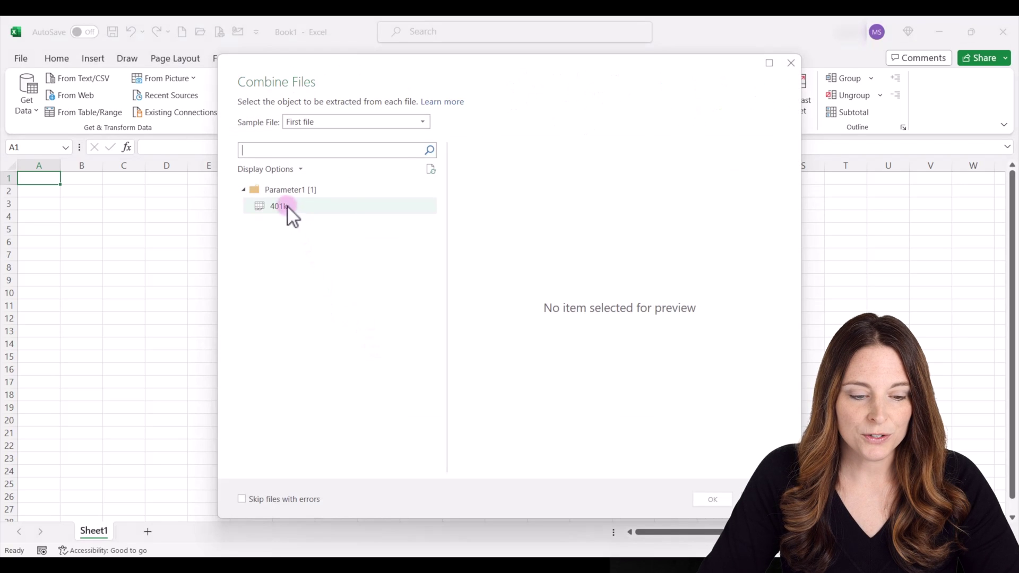
pyautogui.click(425, 121)
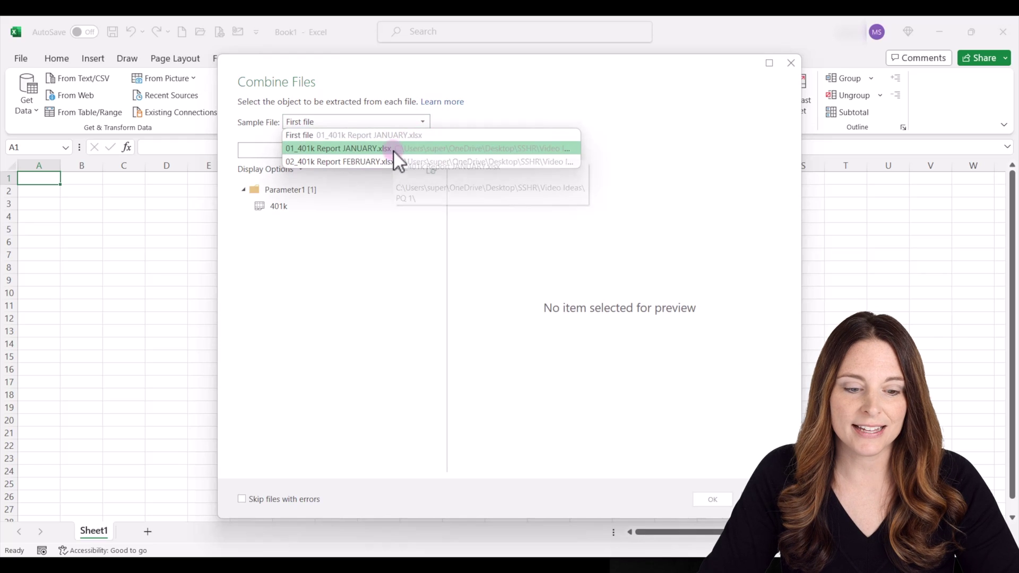
pyautogui.click(426, 123)
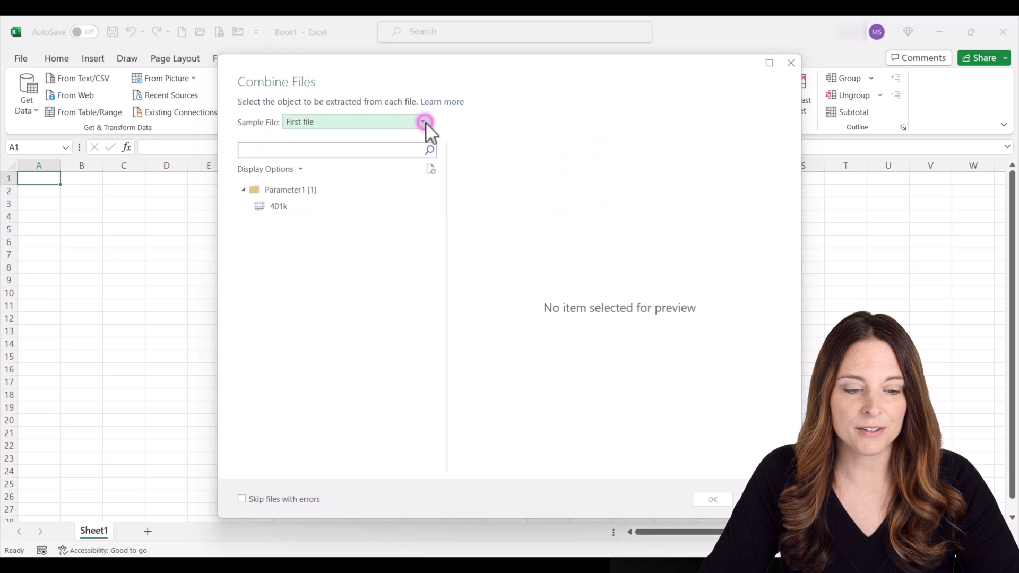
pyautogui.click(278, 205)
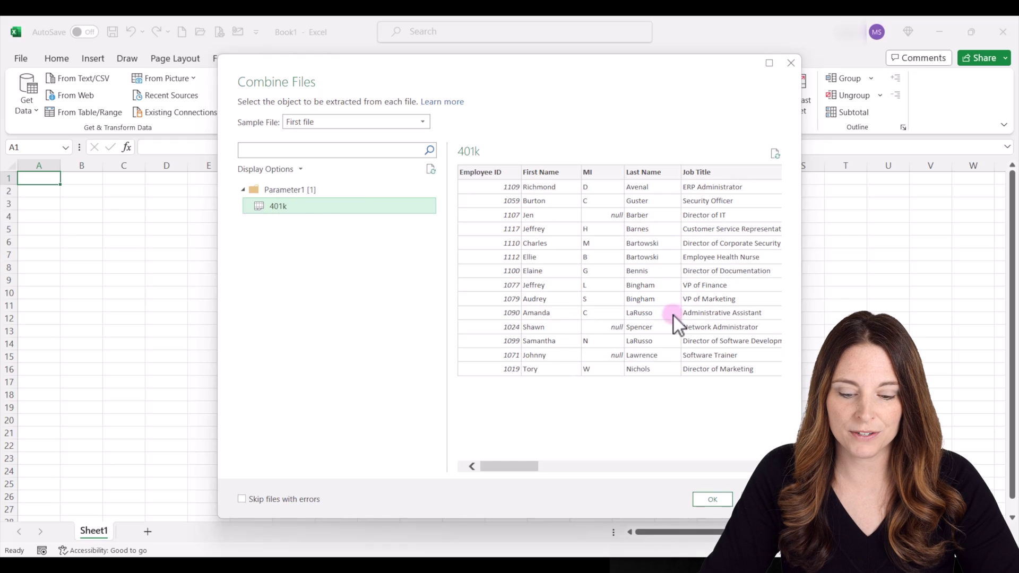
pyautogui.click(712, 500)
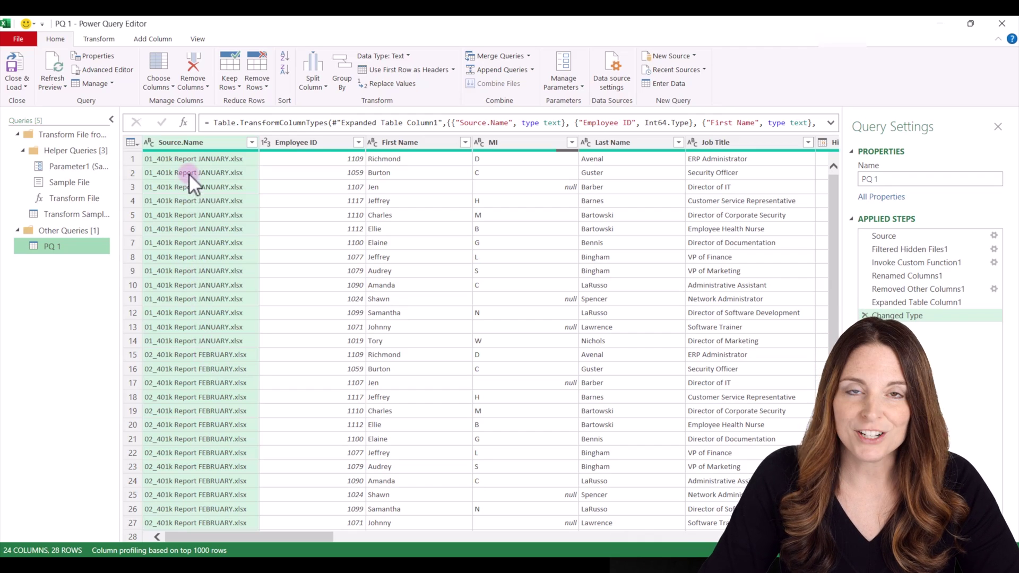
# Step: Remove the Source.Name column from the combined PQ 1 query
pyautogui.rightClick(209, 143)
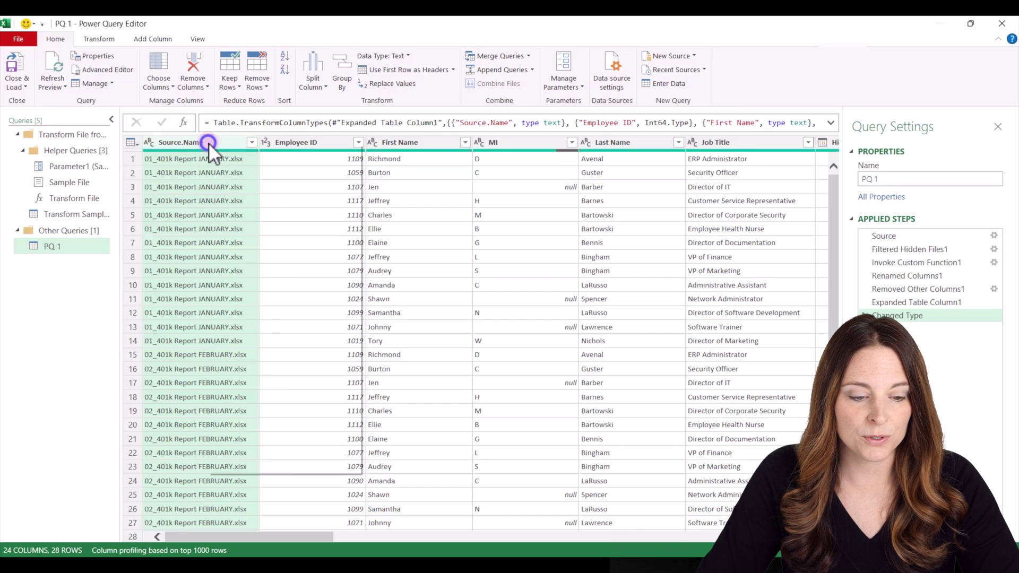
pyautogui.click(243, 167)
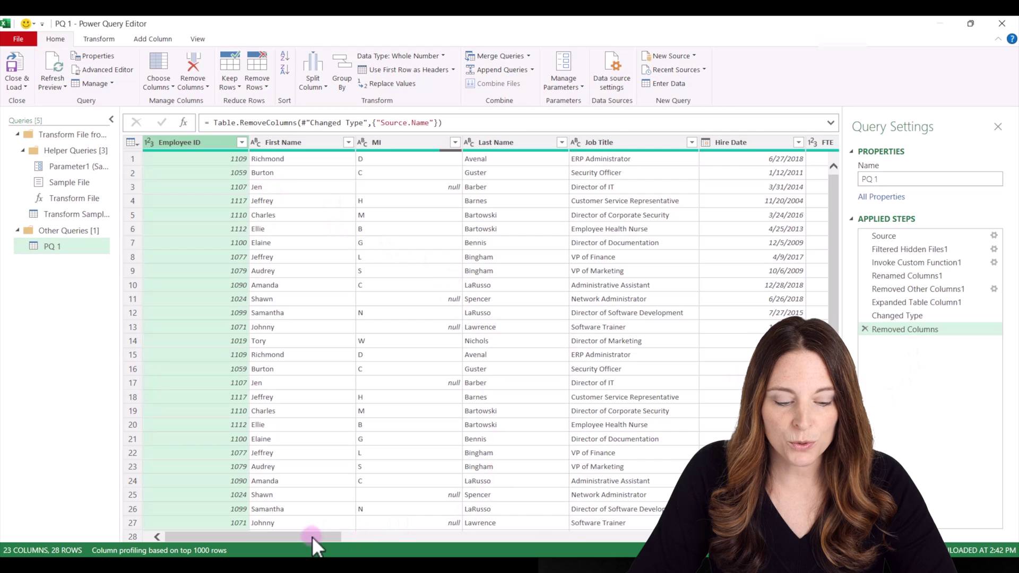
pyautogui.moveTo(312, 535)
pyautogui.mouseDown()
pyautogui.moveTo(549, 545)
pyautogui.moveTo(649, 537)
pyautogui.mouseUp()
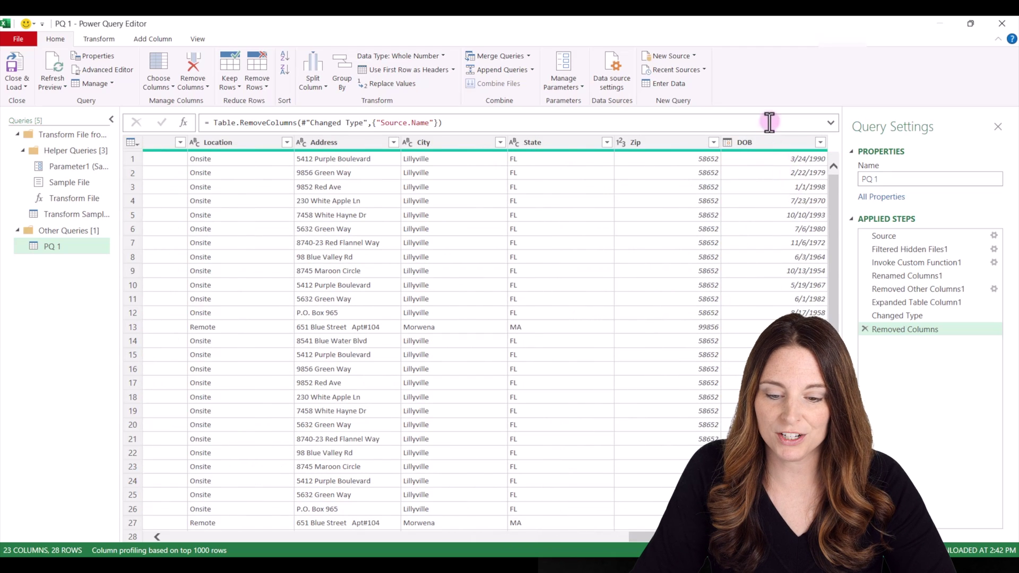
# Step: Remove Location, Address, City, State, Zip, DOB, Department Code, Department, Work Email and Manager Y/N columns
pyautogui.click(762, 139)
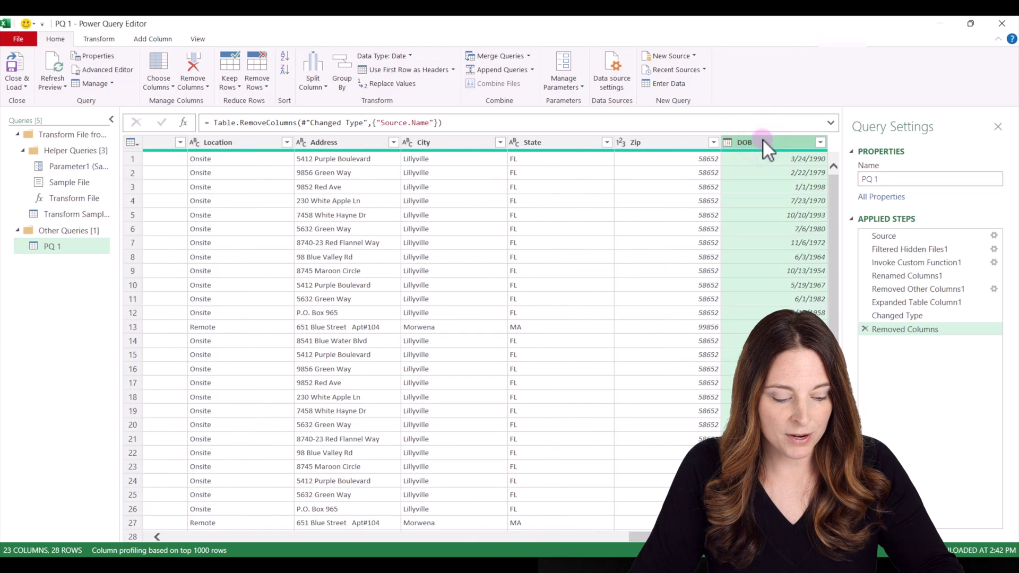
pyautogui.keyDown('ctrl'); pyautogui.click(672, 142); pyautogui.keyUp('ctrl')
pyautogui.keyDown('ctrl'); pyautogui.click(562, 143); pyautogui.keyUp('ctrl')
pyautogui.keyDown('ctrl'); pyautogui.click(447, 144); pyautogui.keyUp('ctrl')
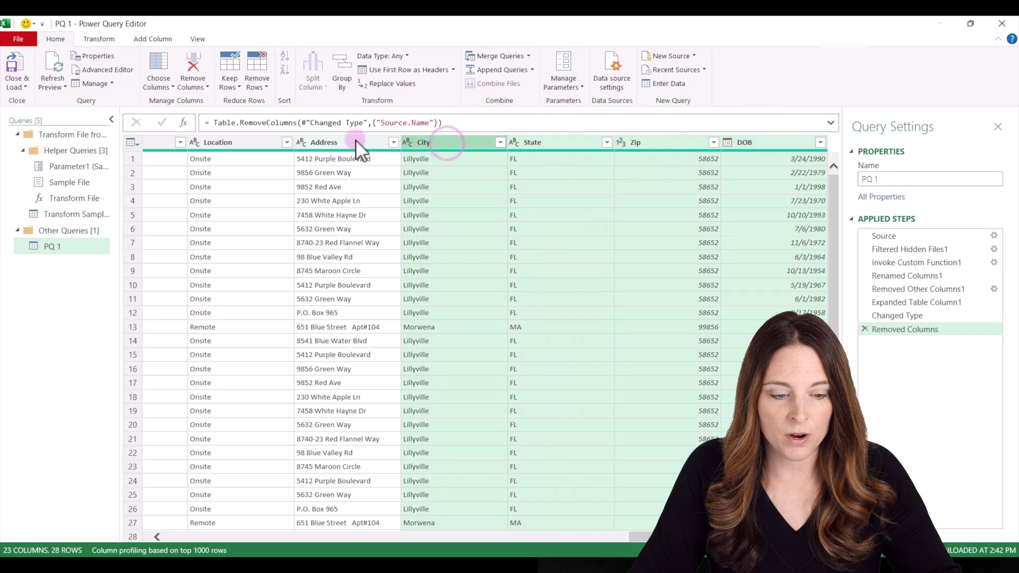
pyautogui.keyDown('ctrl'); pyautogui.click(350, 141); pyautogui.keyUp('ctrl')
pyautogui.keyDown('ctrl'); pyautogui.click(222, 144); pyautogui.keyUp('ctrl')
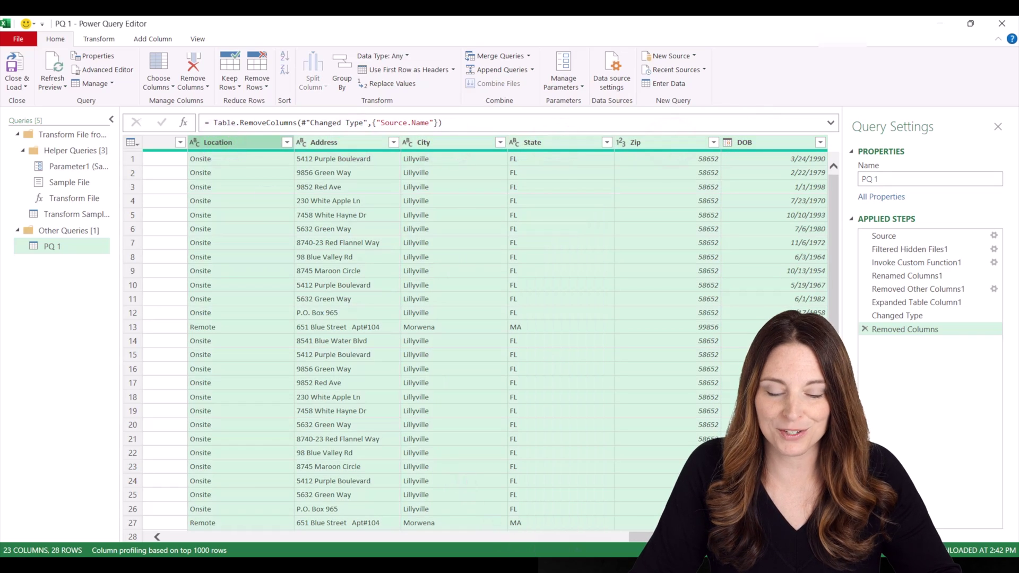
pyautogui.hscroll(5, 477, 319)
pyautogui.keyDown('ctrl'); pyautogui.click(748, 142); pyautogui.keyUp('ctrl')
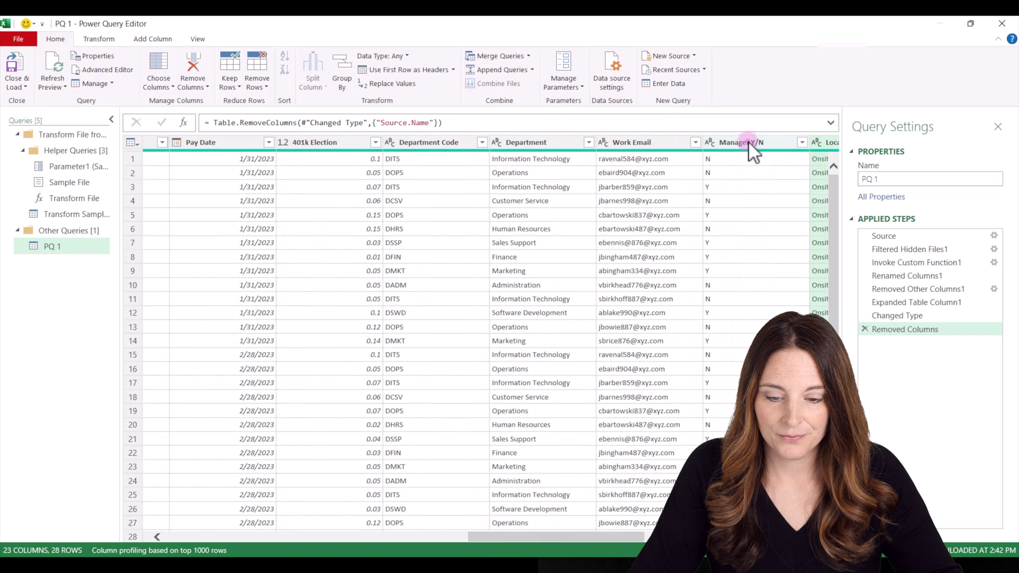
pyautogui.keyDown('ctrl'); pyautogui.click(627, 143); pyautogui.keyUp('ctrl')
pyautogui.keyDown('ctrl'); pyautogui.click(526, 143); pyautogui.keyUp('ctrl')
pyautogui.keyDown('ctrl'); pyautogui.click(439, 141); pyautogui.keyUp('ctrl')
pyautogui.rightClick(439, 142)
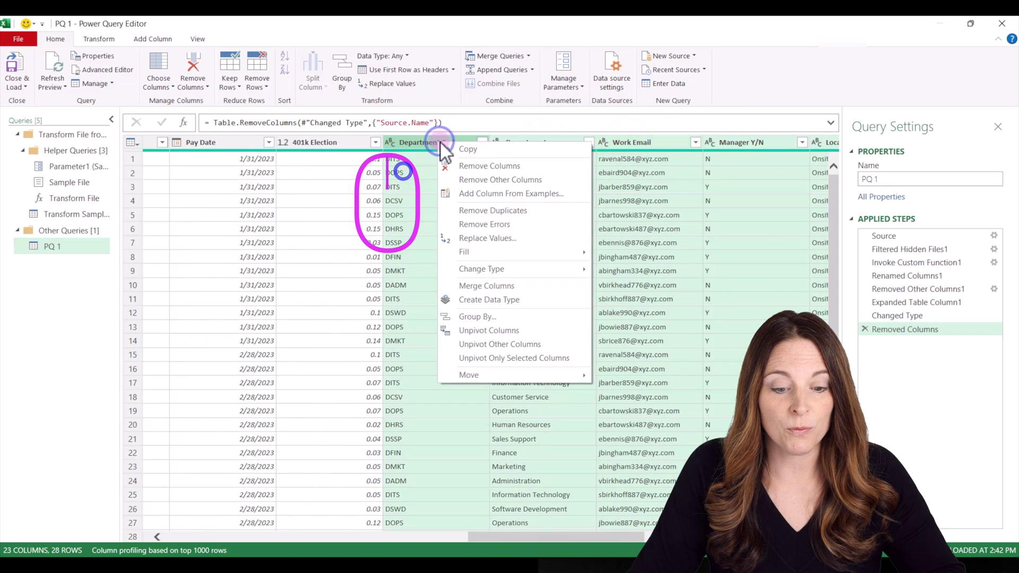
pyautogui.click(507, 167)
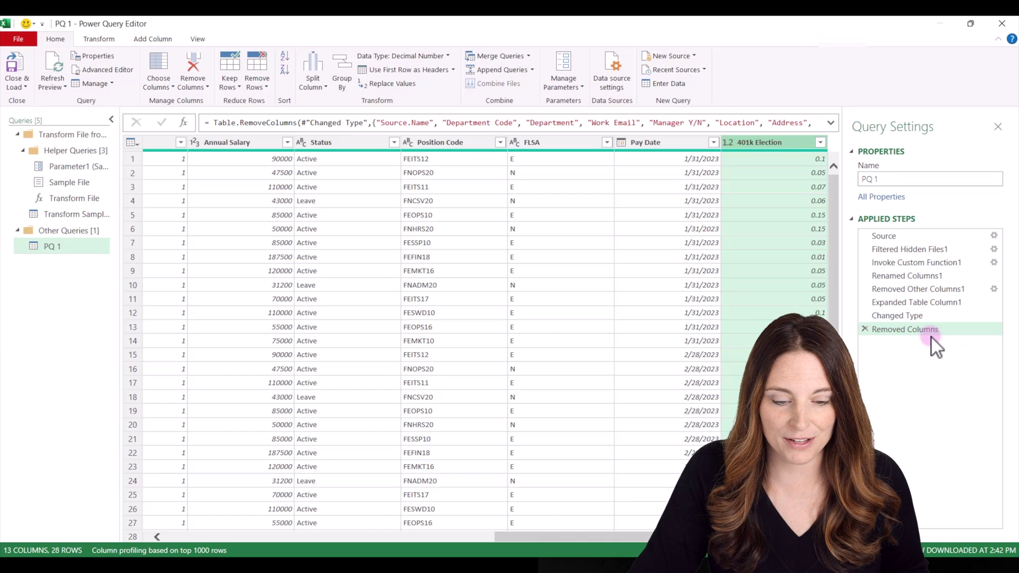
# Step: Move the 401k Election column to sit right after Annual Salary
pyautogui.click(670, 214)
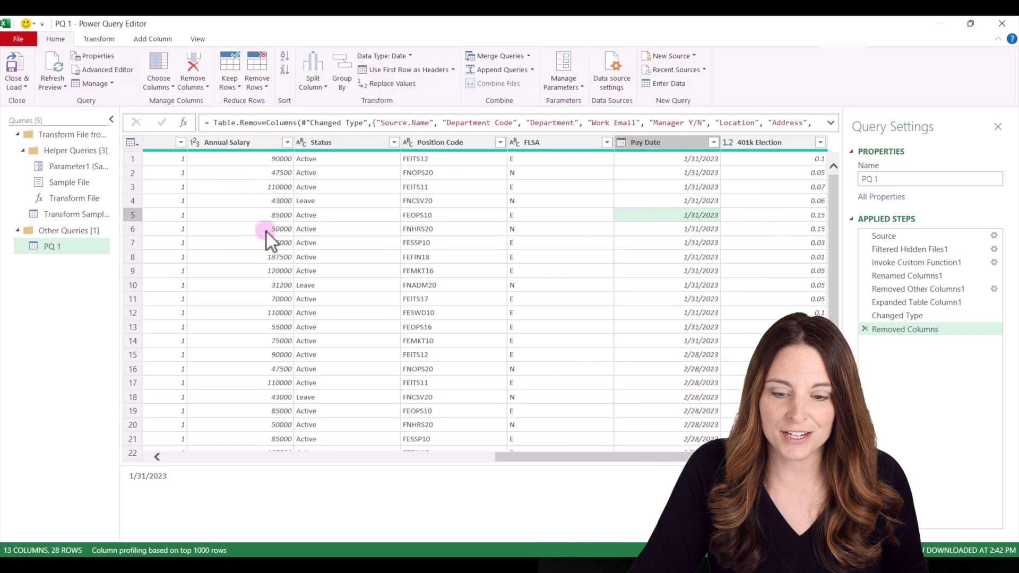
pyautogui.moveTo(776, 143); pyautogui.dragTo(434, 144)
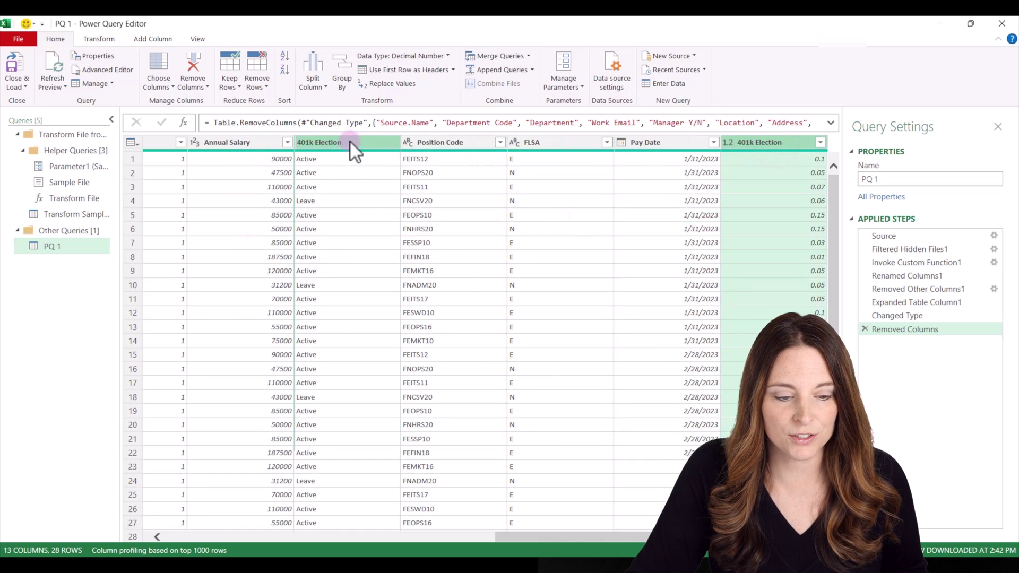
pyautogui.moveTo(435, 143); pyautogui.dragTo(349, 140)
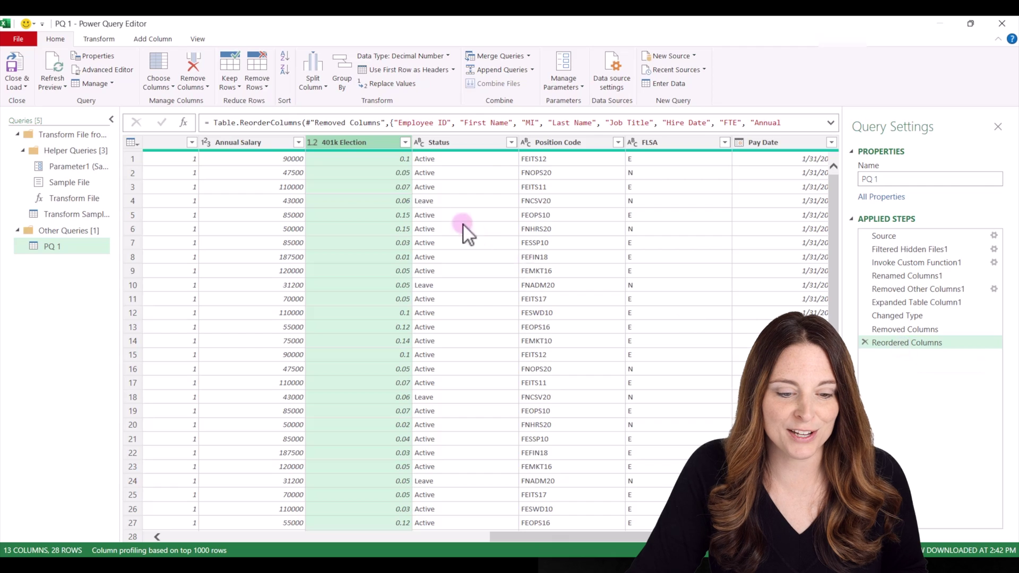
# Step: Make Annual Salary currency and 401k Election a percentage data type
pyautogui.click(205, 144)
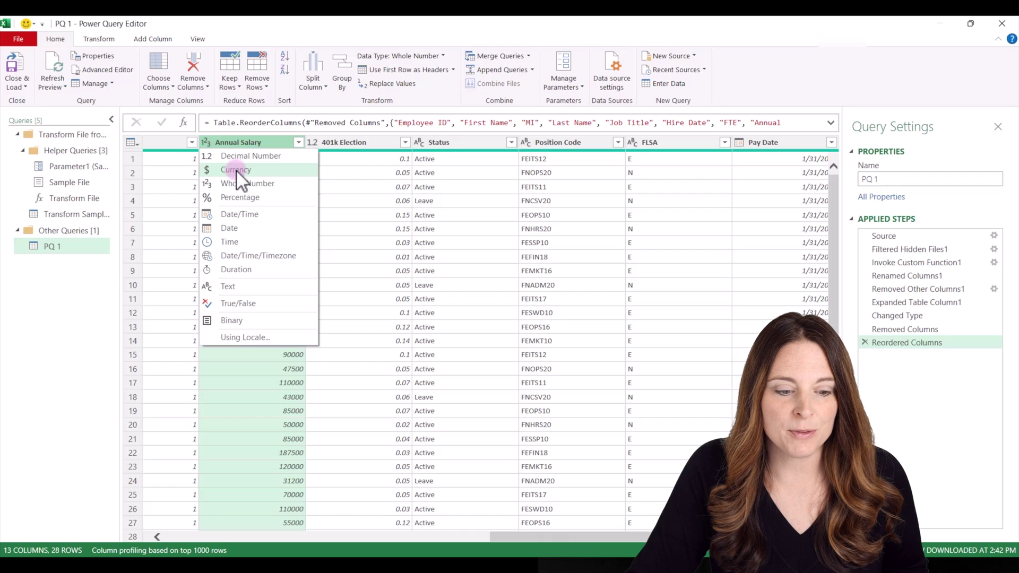
pyautogui.click(236, 171)
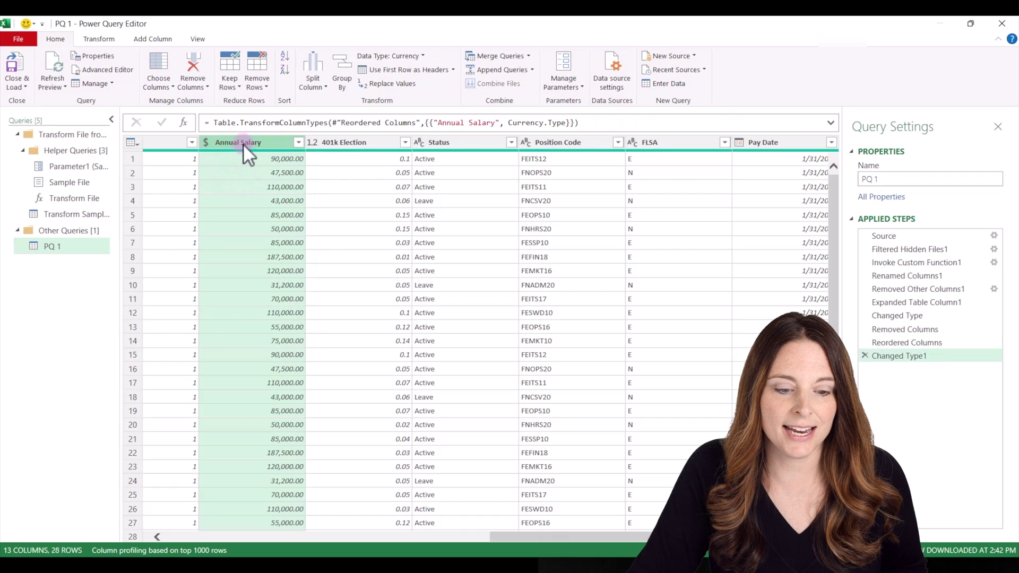
pyautogui.click(314, 143)
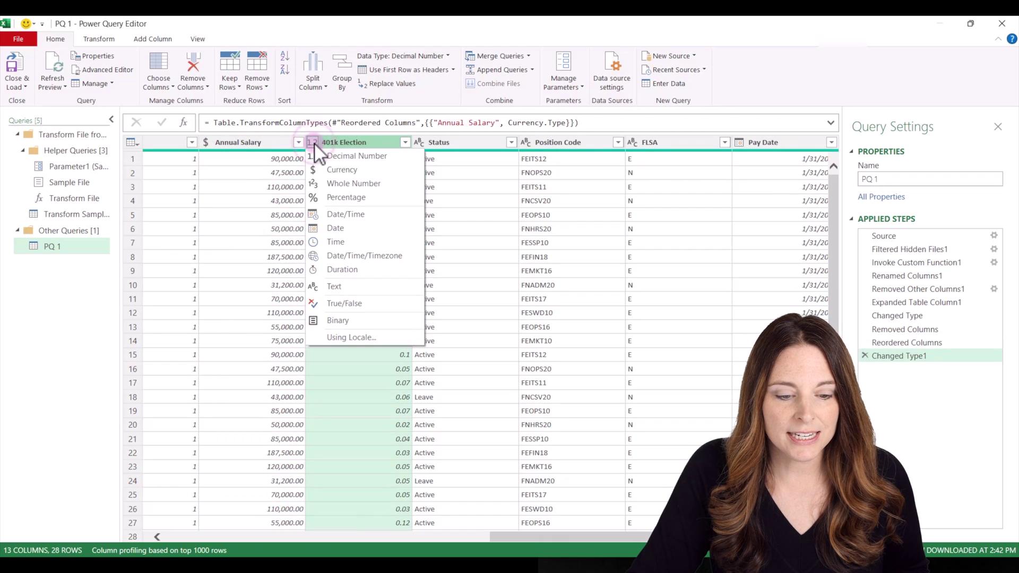
pyautogui.click(346, 196)
pyautogui.click(360, 159)
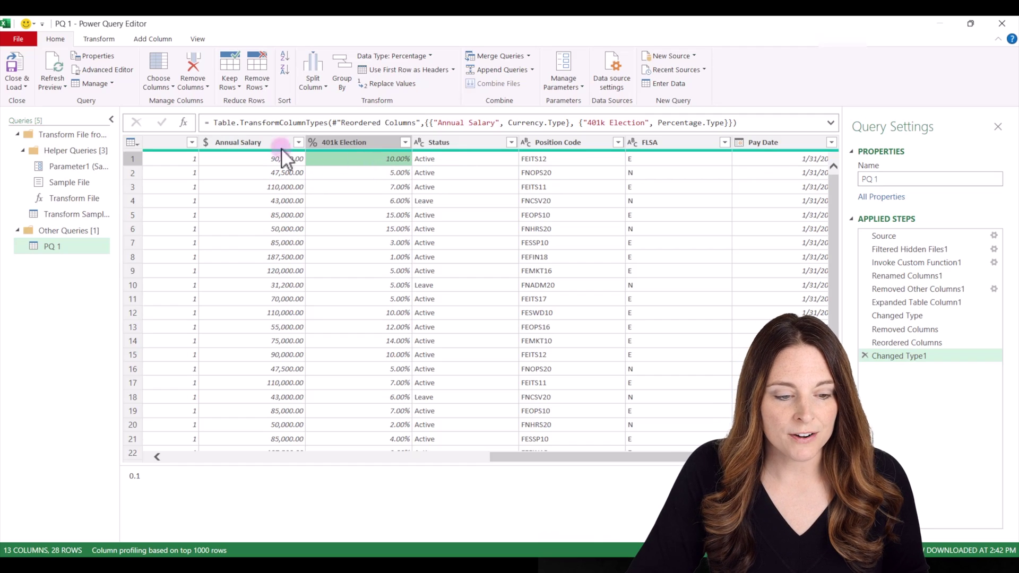
pyautogui.click(154, 37)
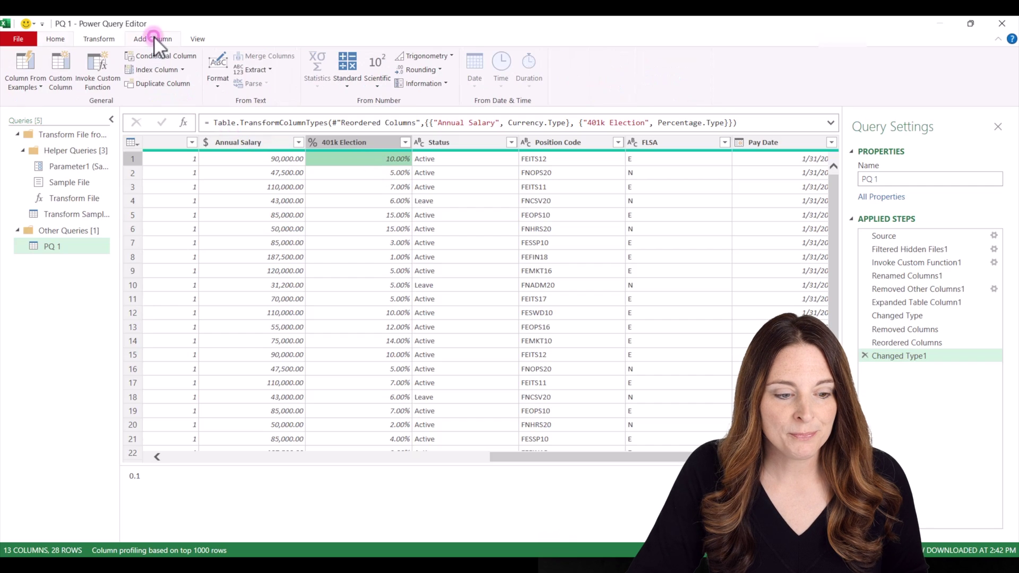
# Step: Add a custom column with formula [Annual Salary] /26 *[401k Election]
pyautogui.click(63, 86)
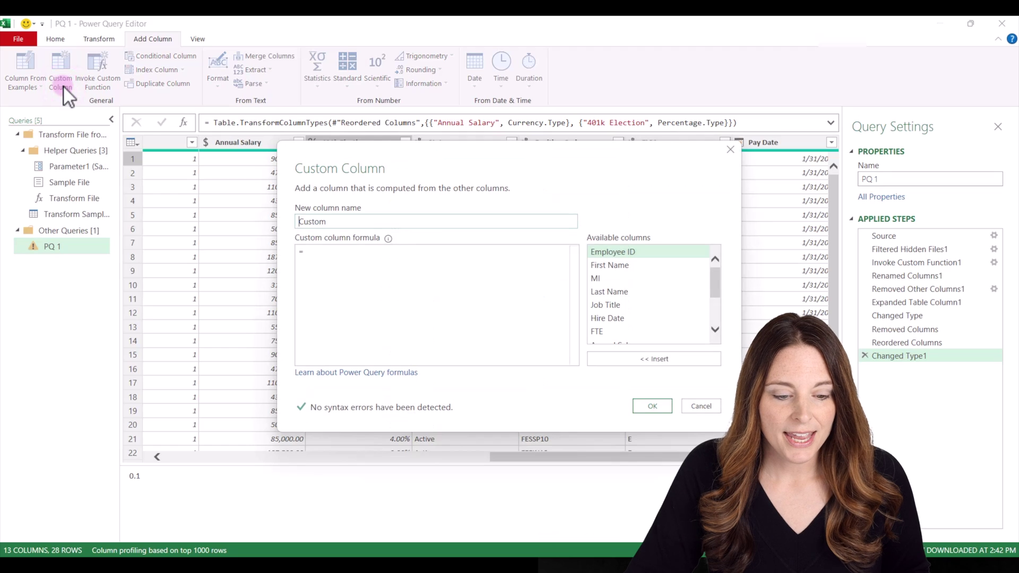
pyautogui.click(321, 255)
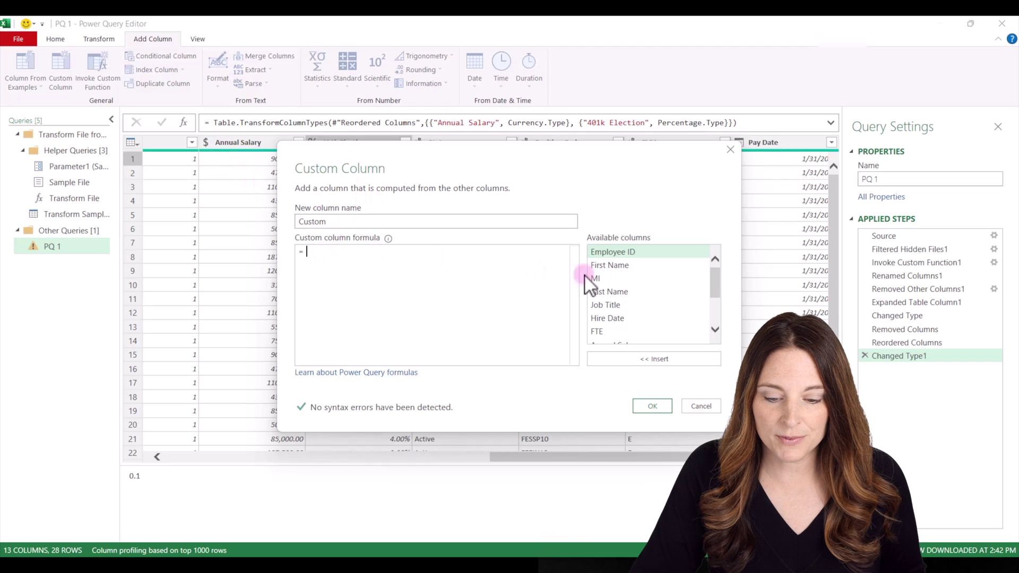
pyautogui.moveTo(718, 285); pyautogui.dragTo(715, 301)
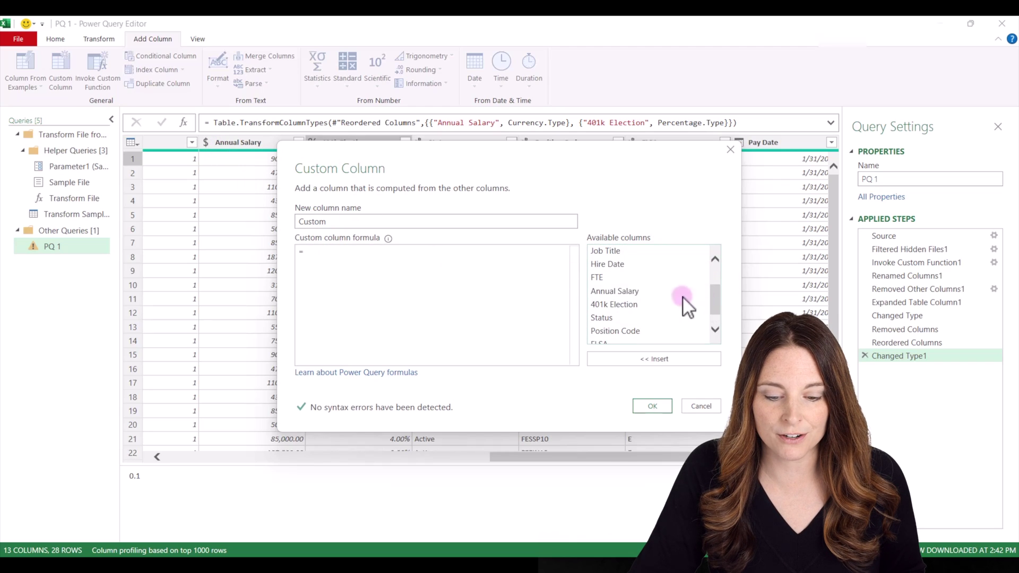
pyautogui.click(639, 292)
pyautogui.click(665, 361)
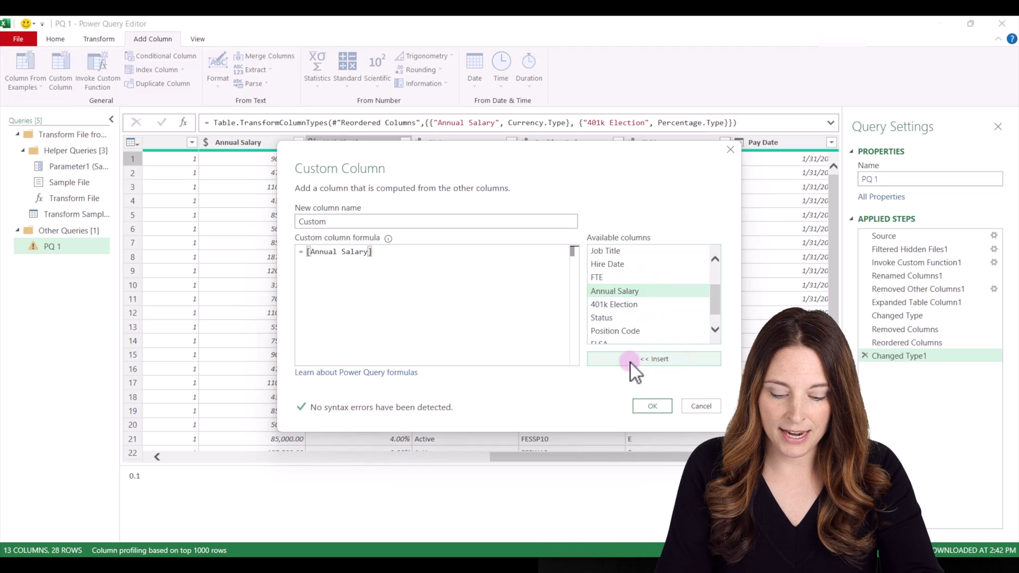
pyautogui.write(' /')
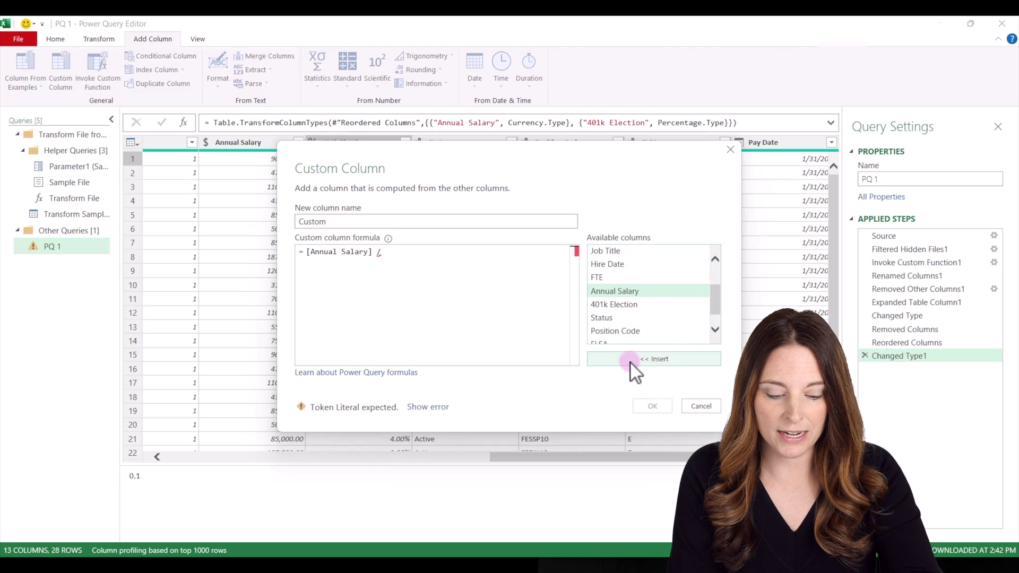
pyautogui.write('26')
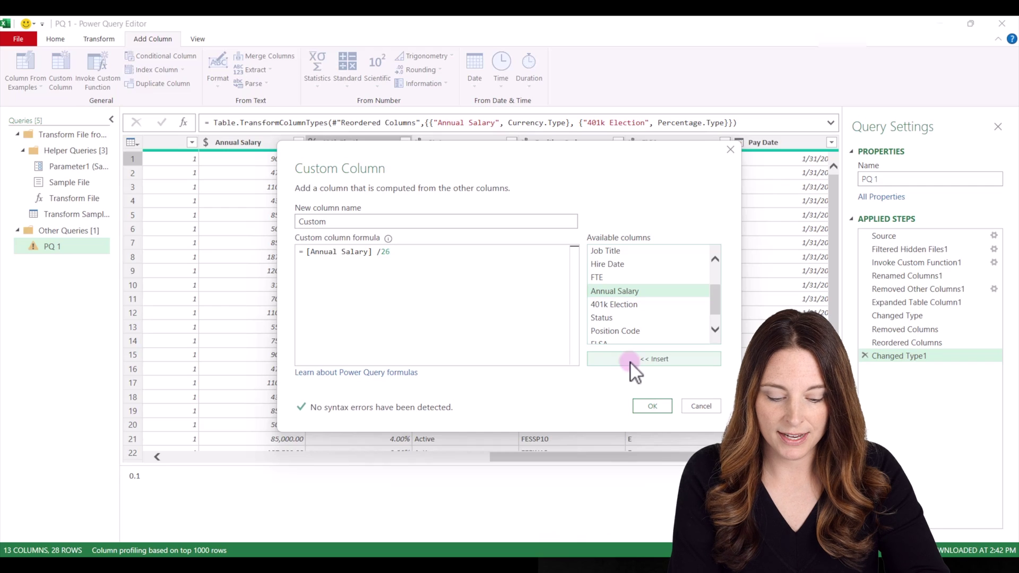
pyautogui.write(' *')
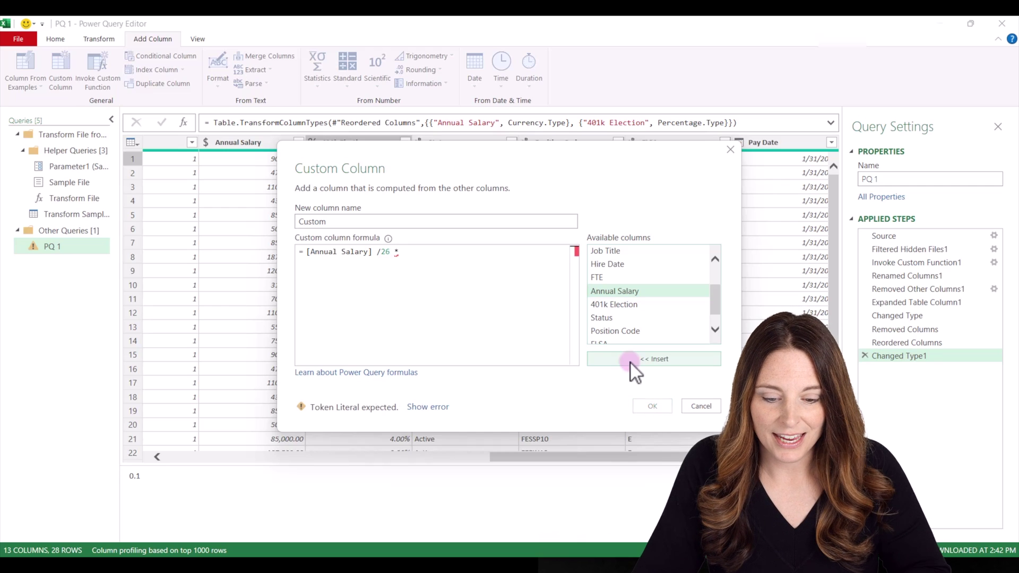
pyautogui.click(629, 304)
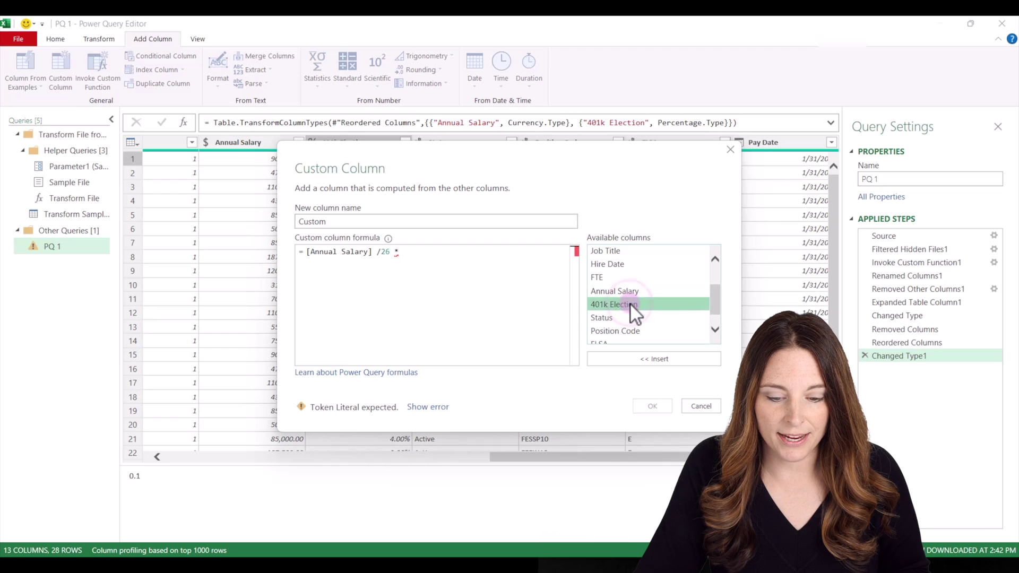
pyautogui.click(644, 359)
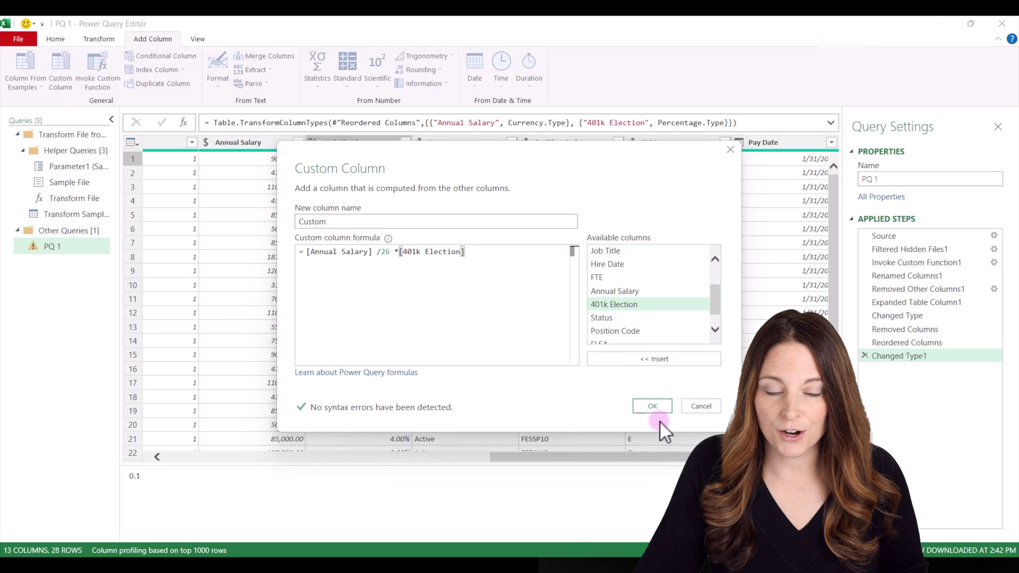
pyautogui.click(658, 407)
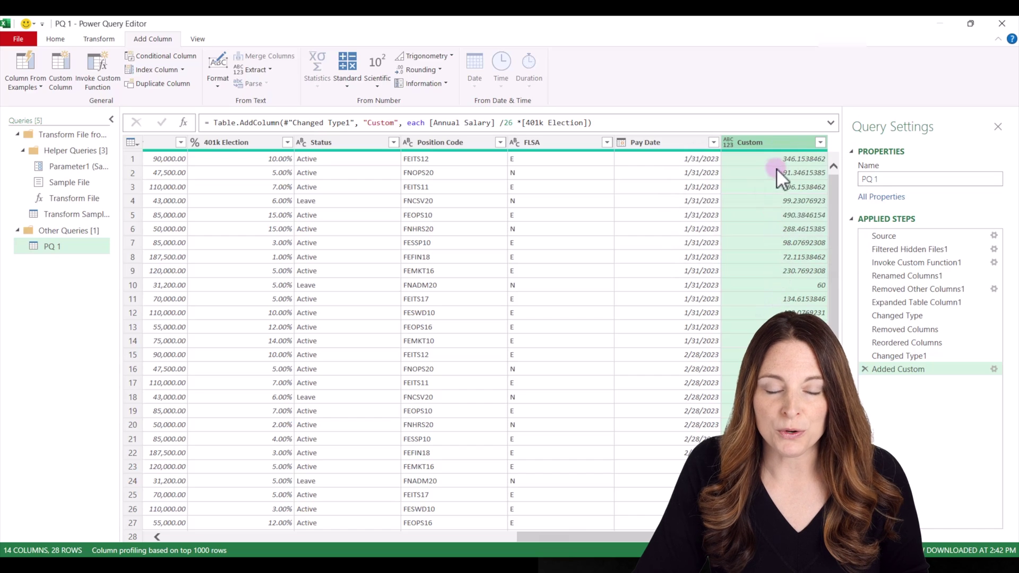
pyautogui.doubleClick(755, 142)
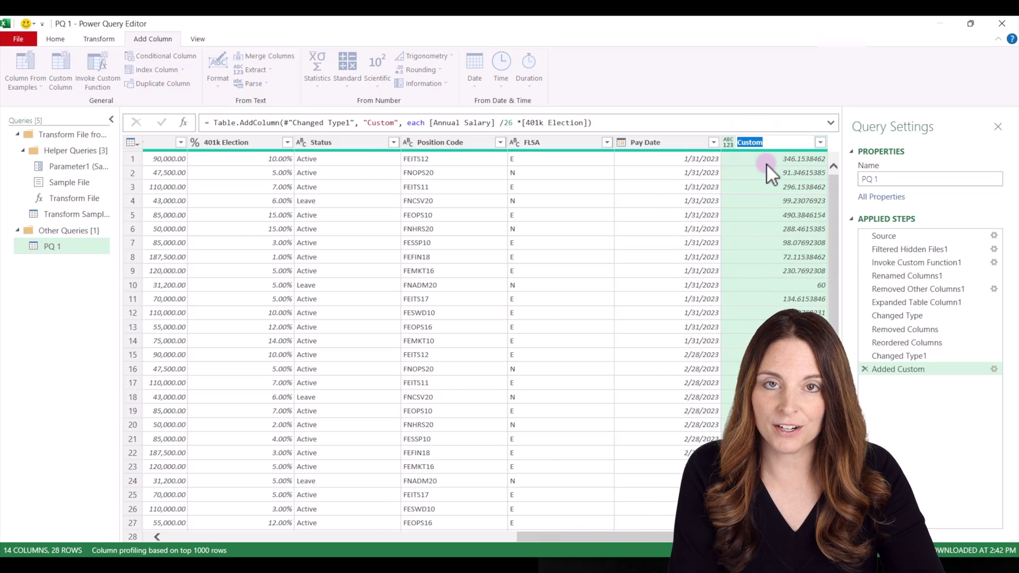
pyautogui.write('40')
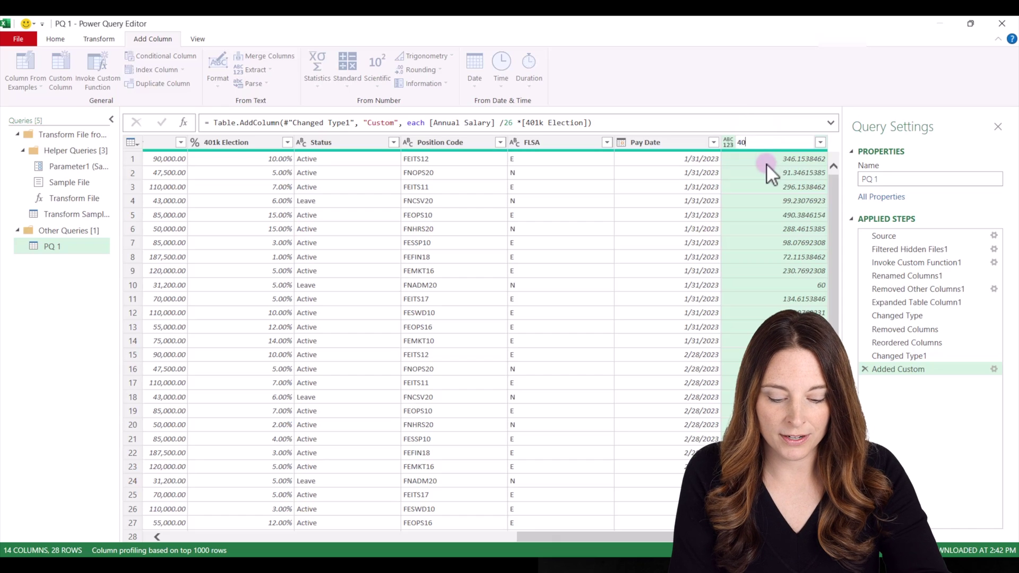
pyautogui.write('1k Def')
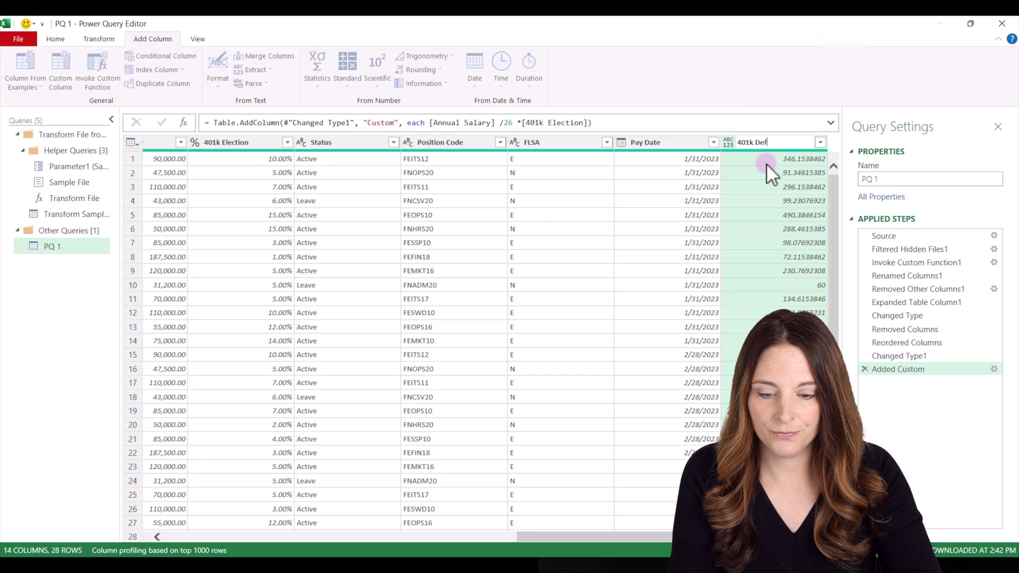
pyautogui.write('erral Amoun')
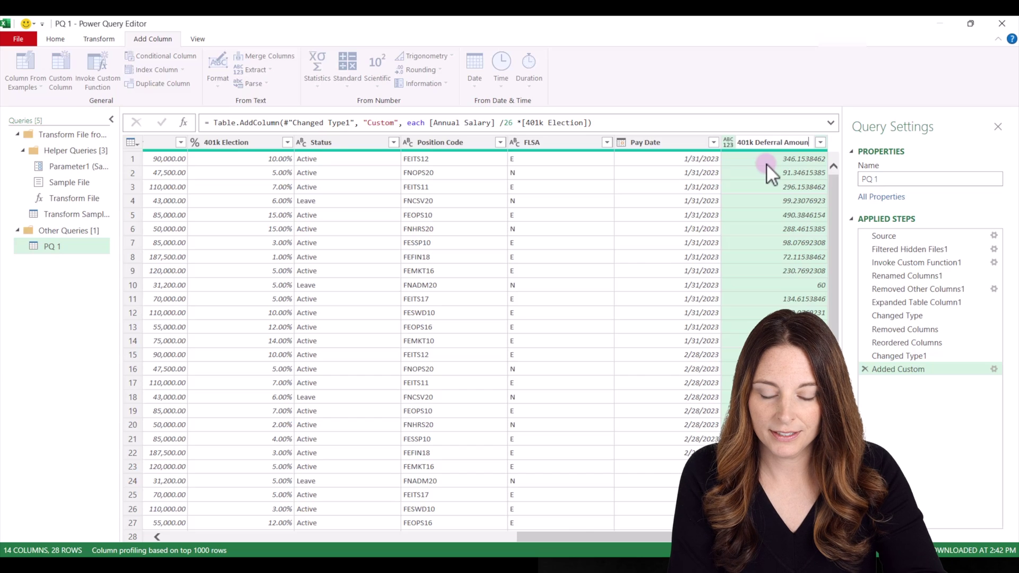
pyautogui.write('t')
# Step: Name the column 401k Deferral Amount, place it after 401k Election and make it currency
pyautogui.press('Return')
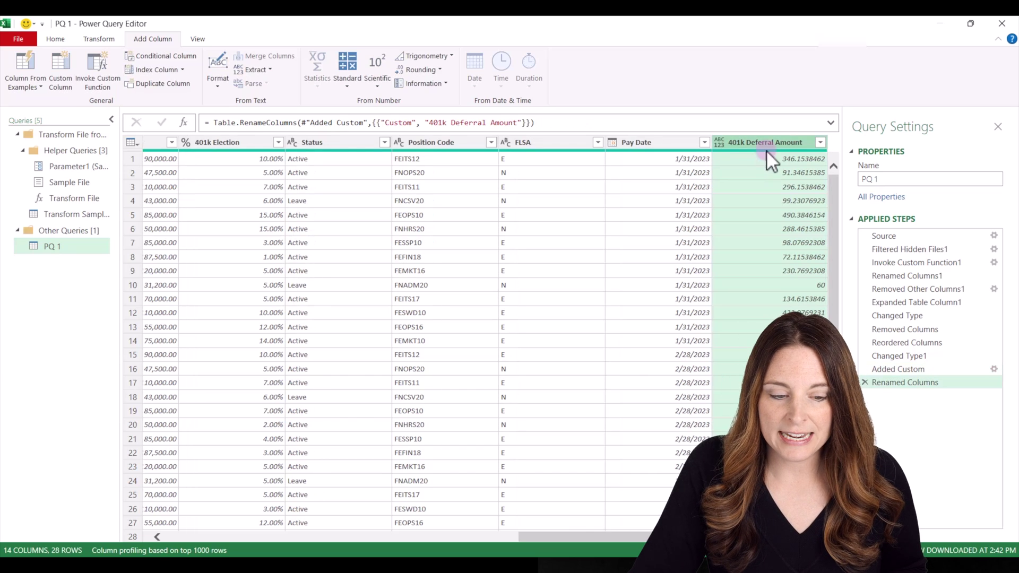
pyautogui.moveTo(763, 142); pyautogui.dragTo(323, 148)
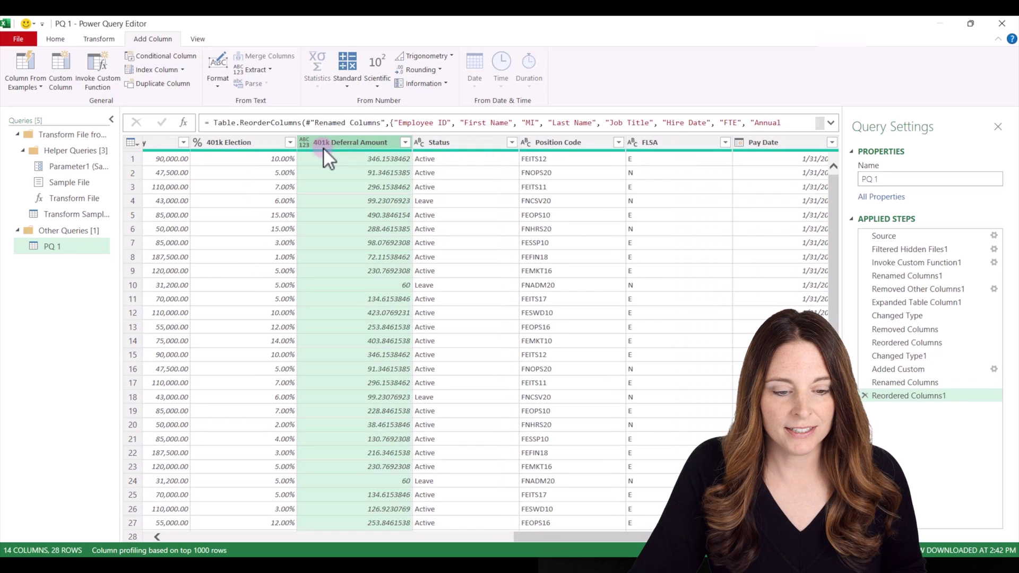
pyautogui.click(302, 140)
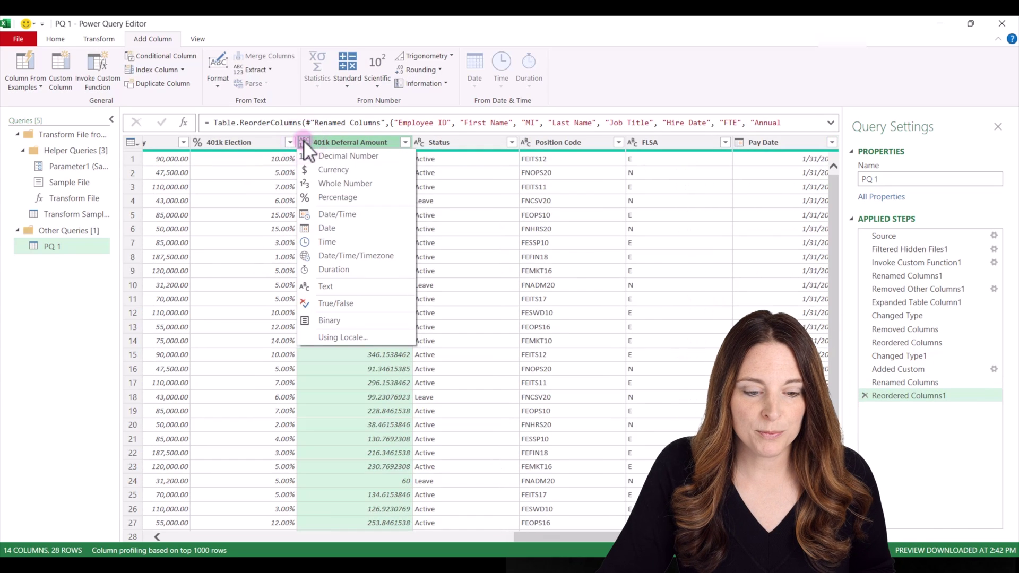
pyautogui.click(326, 170)
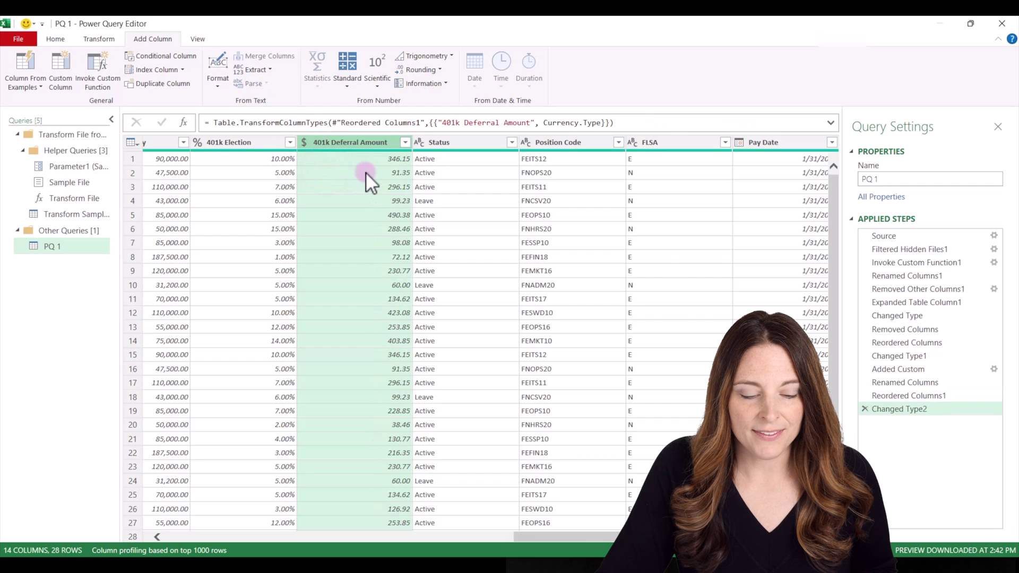
pyautogui.click(360, 165)
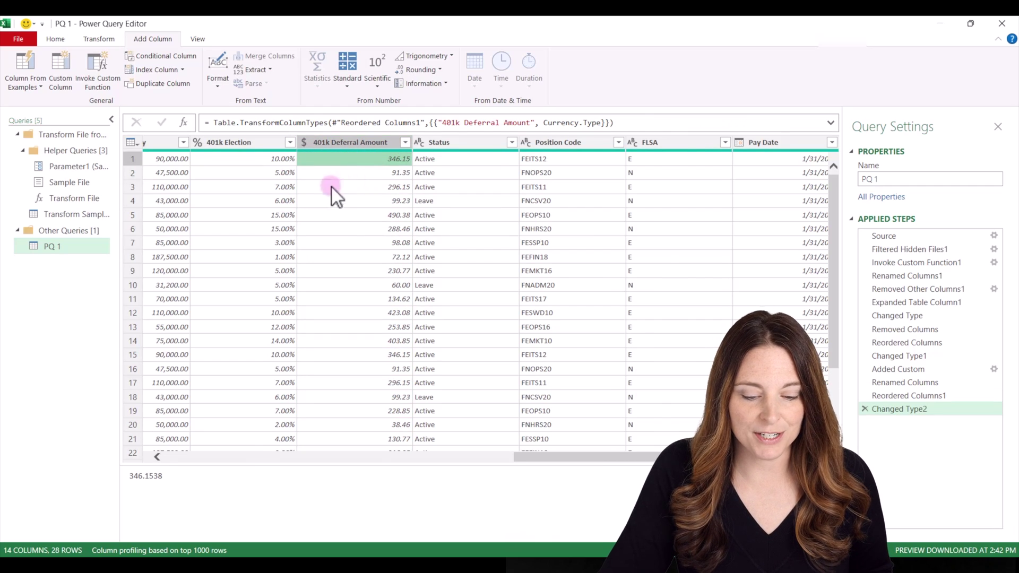
pyautogui.hscroll(-3, 364, 183)
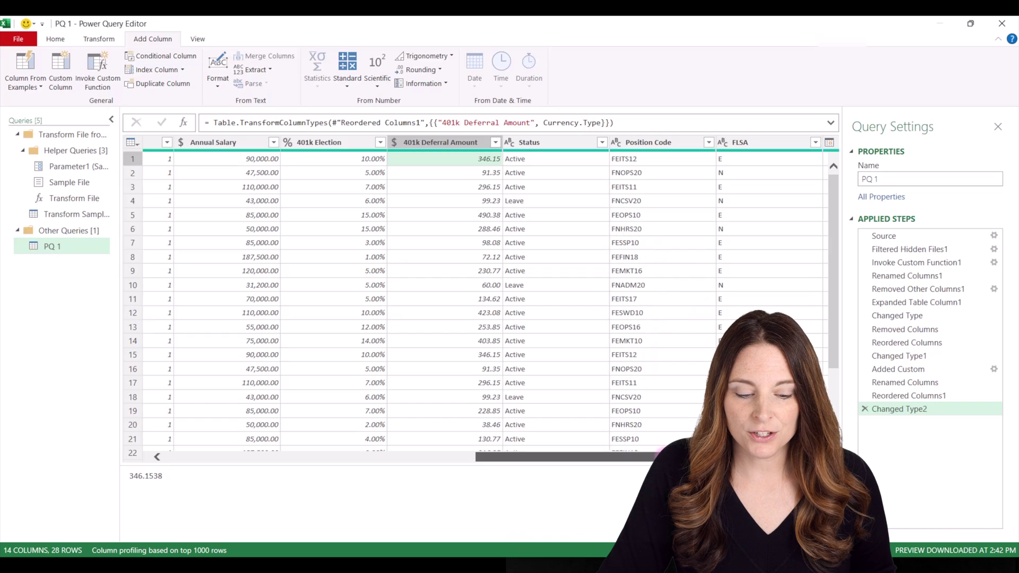
pyautogui.moveTo(565, 457); pyautogui.dragTo(330, 459)
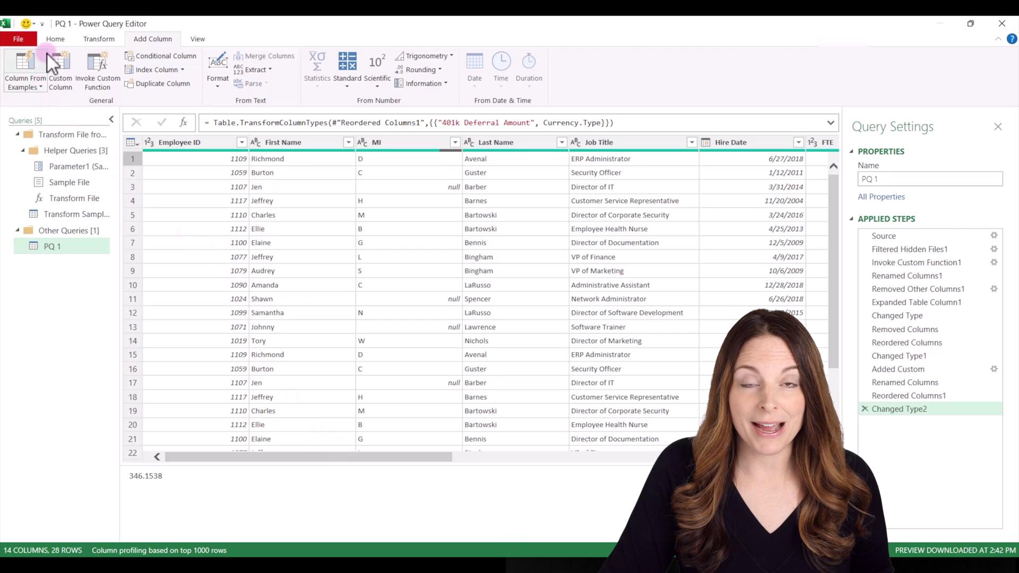
pyautogui.click(56, 39)
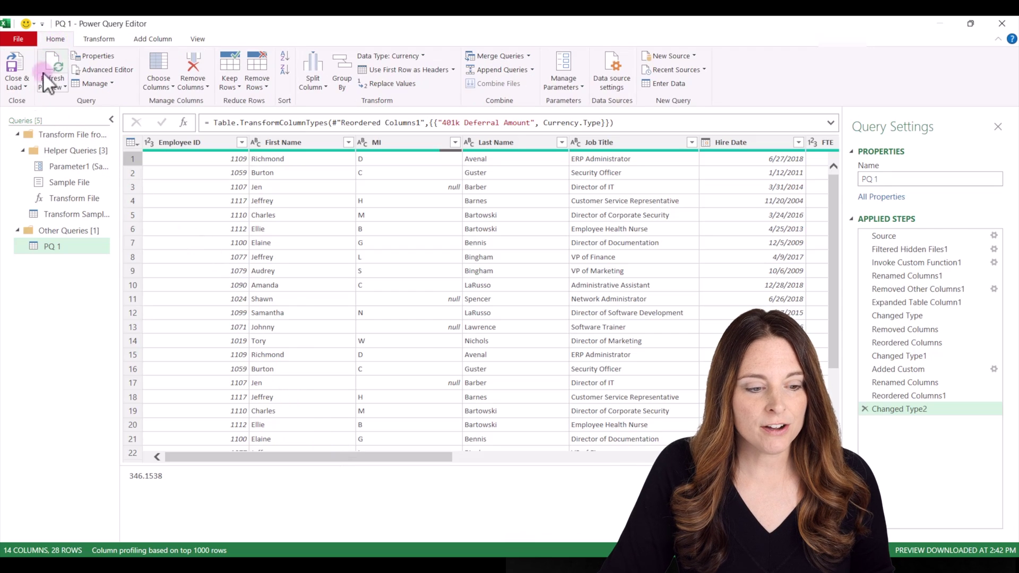
# Step: Close & Load the PQ 1 query into a 28-row worksheet table and select its 401k Deferral Amount column
pyautogui.click(18, 84)
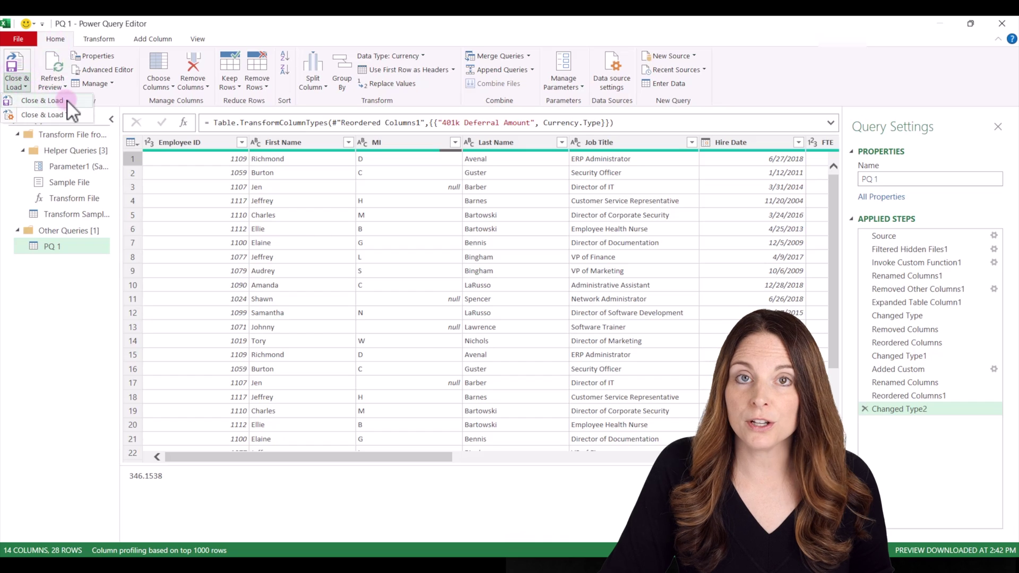
pyautogui.click(45, 100)
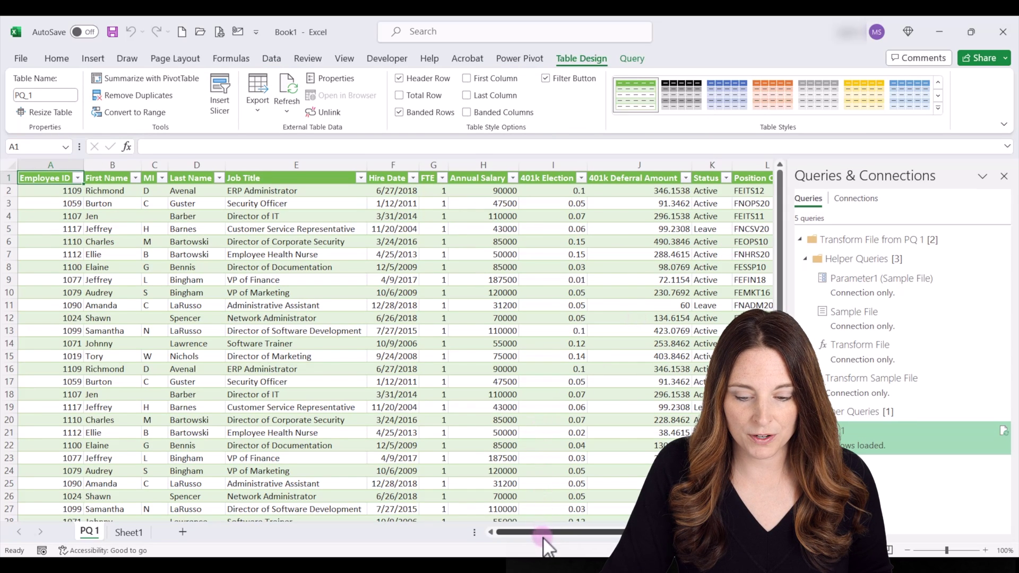
pyautogui.moveTo(545, 533); pyautogui.dragTo(605, 533)
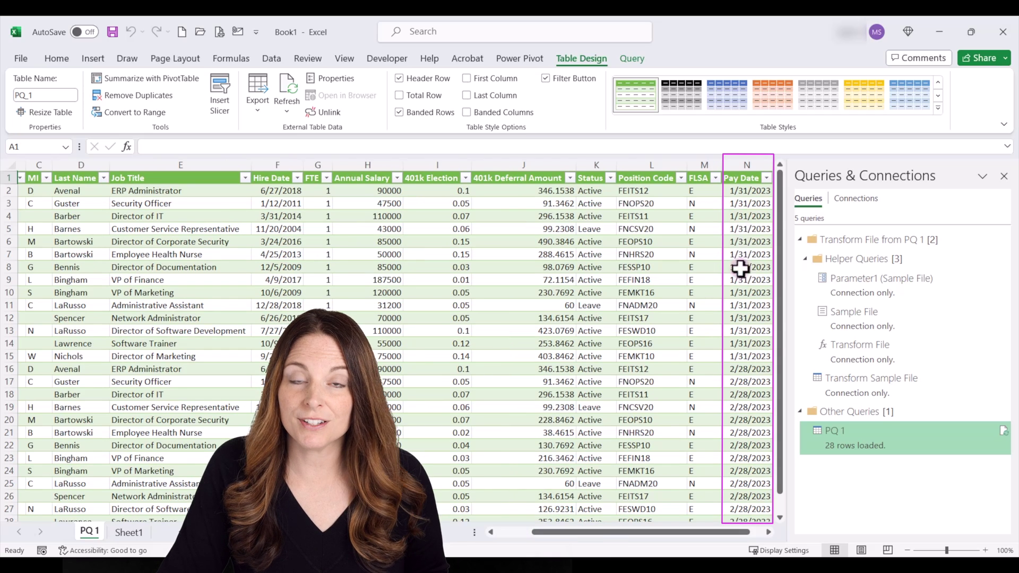
pyautogui.scroll(-5, 747, 416)
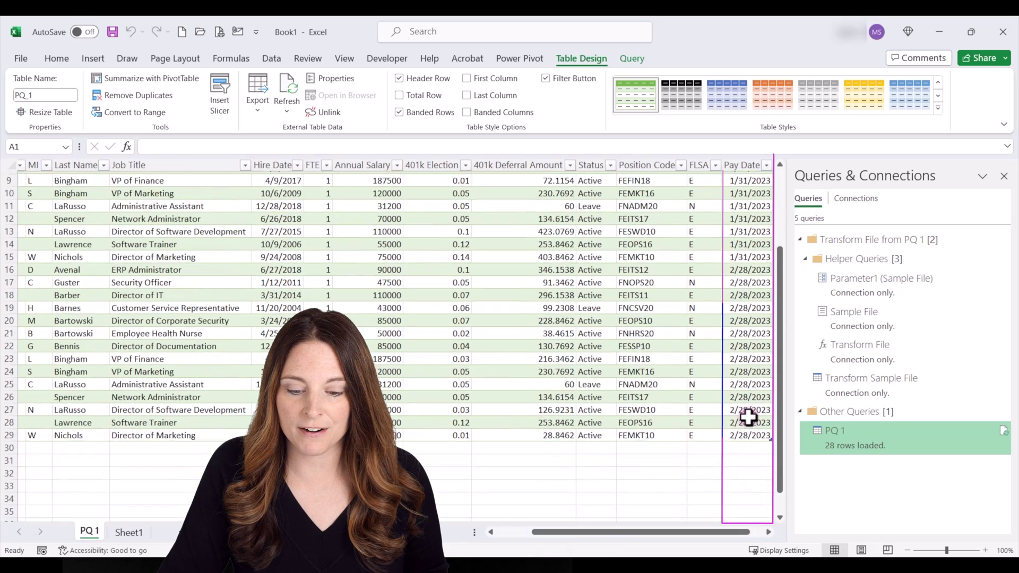
pyautogui.scroll(-3, 747, 416)
pyautogui.scroll(8, 745, 399)
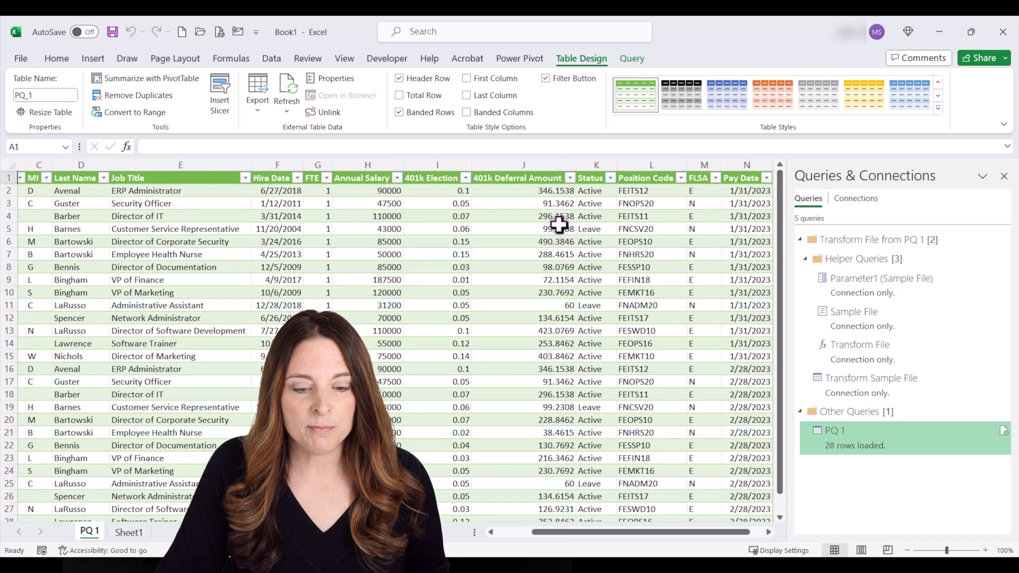
pyautogui.click(506, 162)
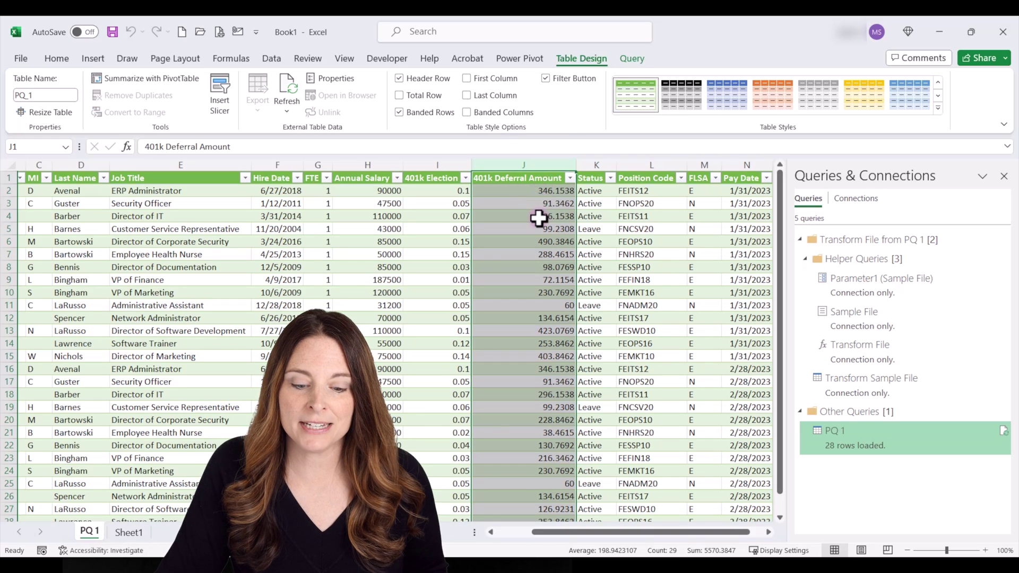
pyautogui.moveTo(561, 532); pyautogui.dragTo(530, 532)
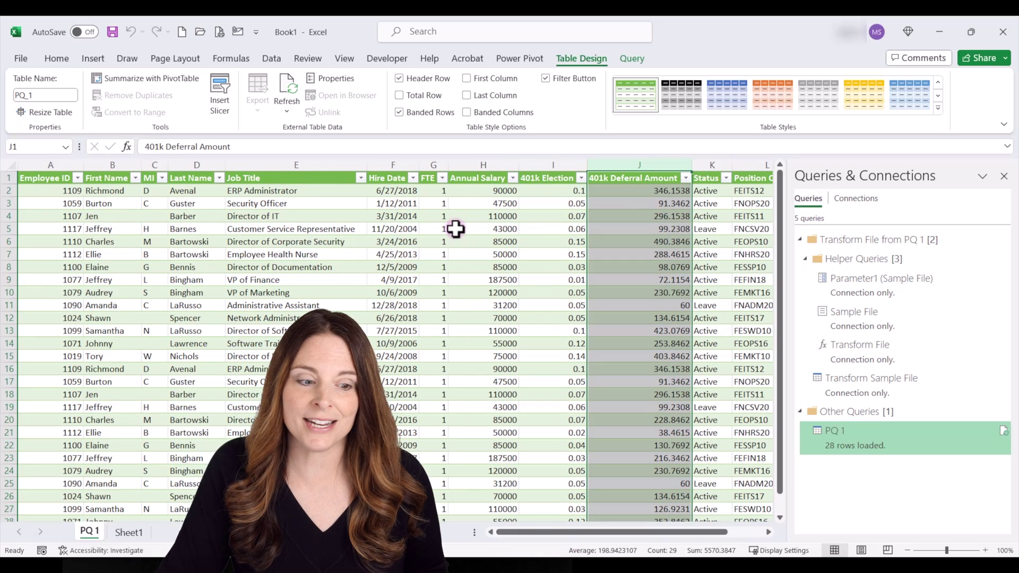
# Step: Switch from the workbook to File Explorer and browse to the Video Ideas folder holding the March report
pyautogui.click(47, 178)
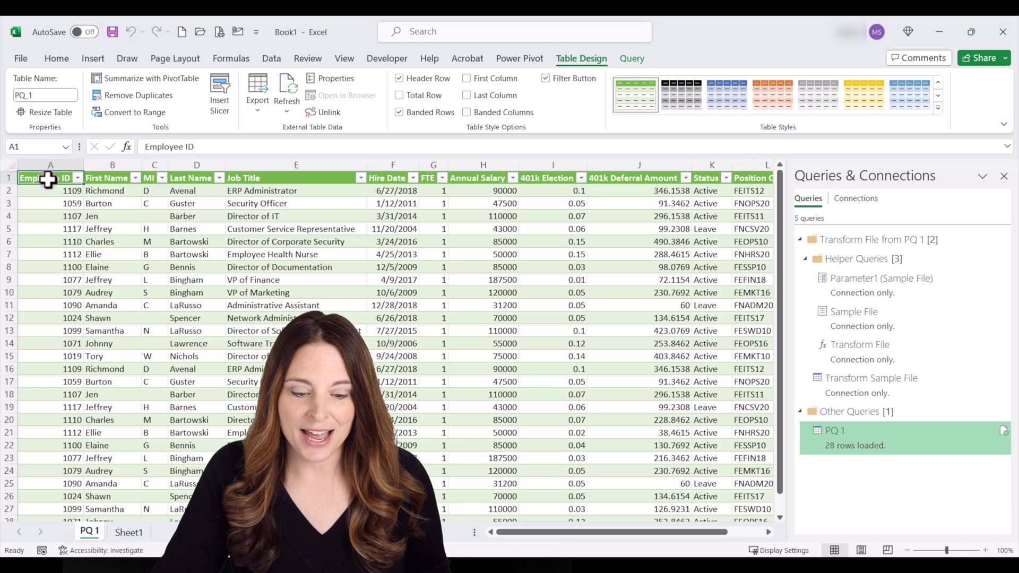
pyautogui.hotkey('alt', 'Tab')
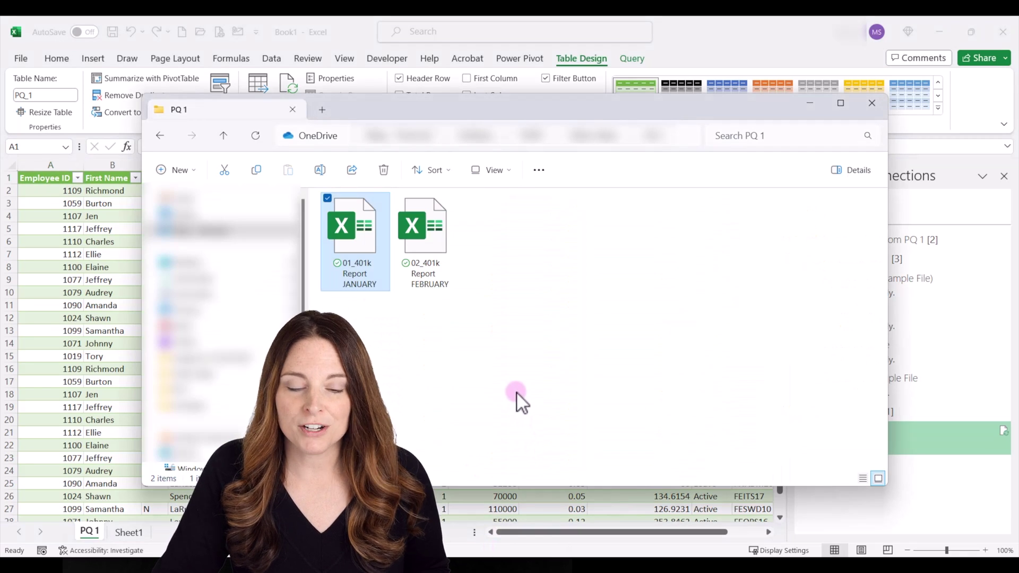
pyautogui.click(592, 135)
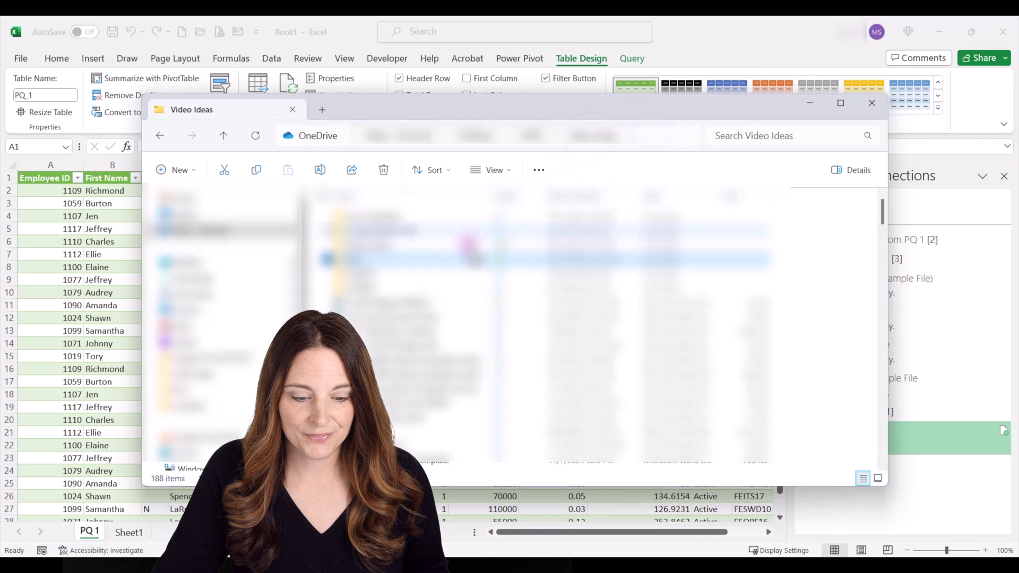
# Step: Cut 03_401k Report MARCH to move it into the PQ 1 folder, then minimize Explorer
pyautogui.rightClick(418, 302)
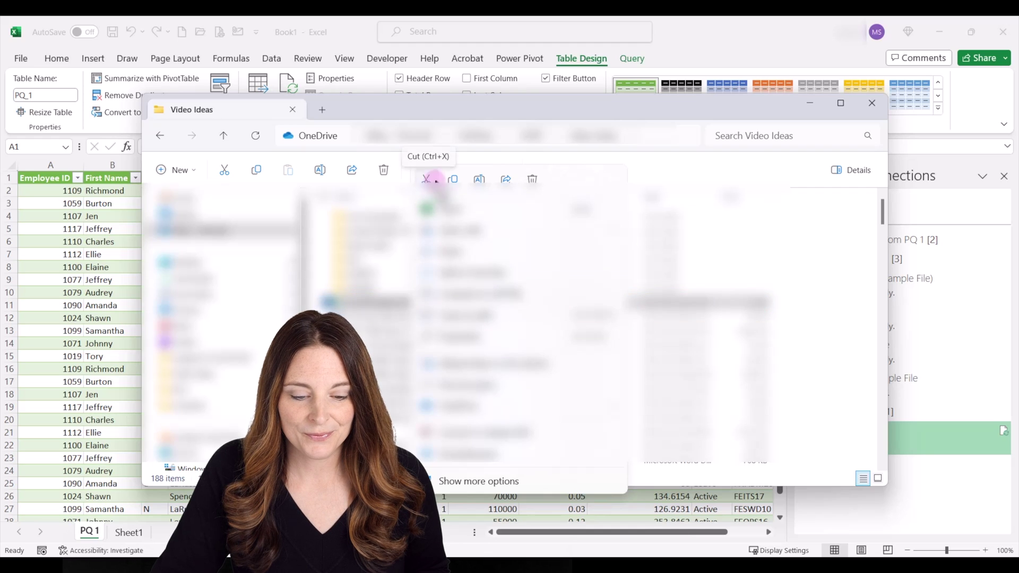
pyautogui.click(551, 333)
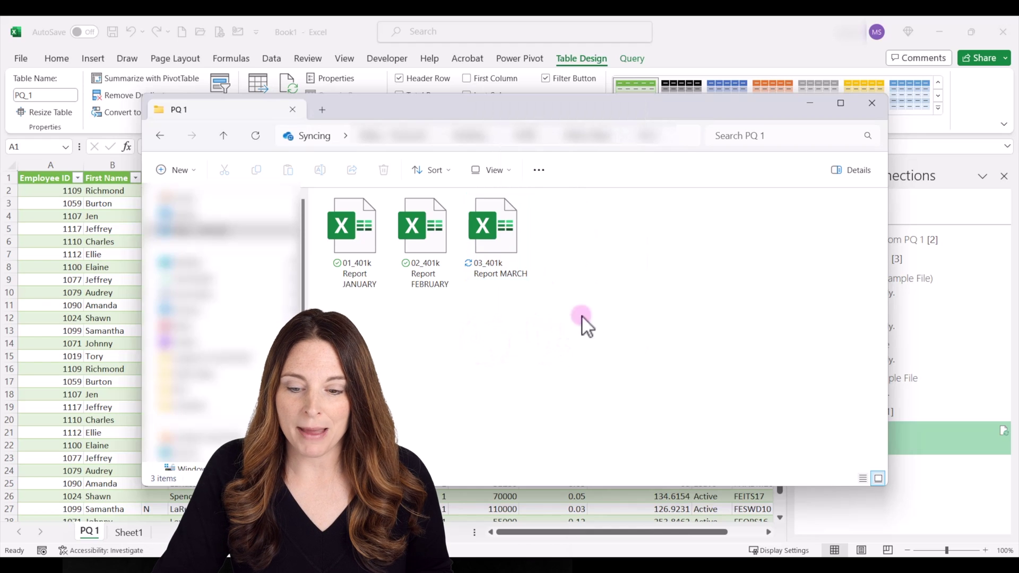
pyautogui.click(813, 103)
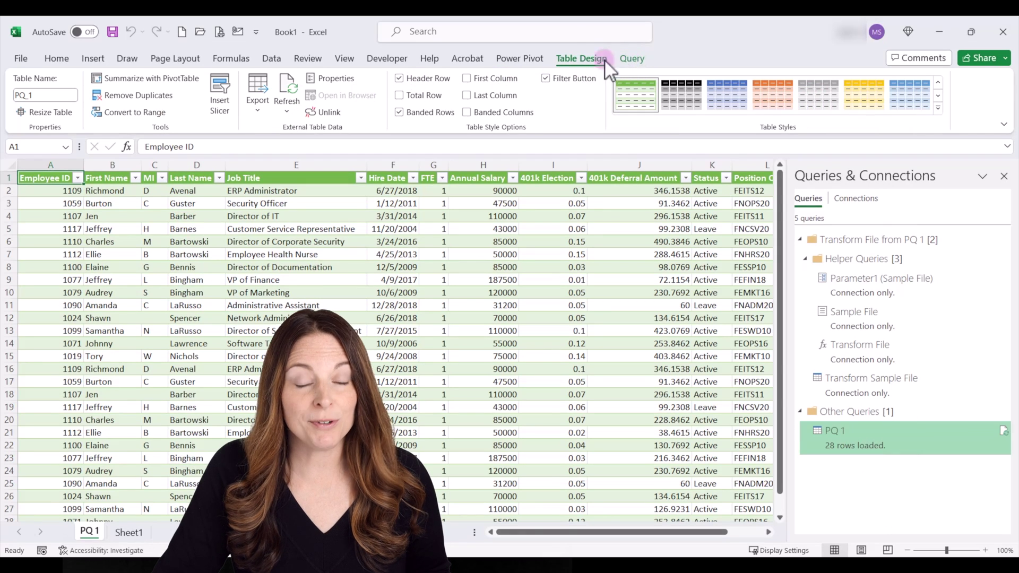
# Step: Refresh All so the PQ 1 table reloads with 42 rows including the 3/31/2023 pay dates
pyautogui.click(286, 109)
pyautogui.click(318, 133)
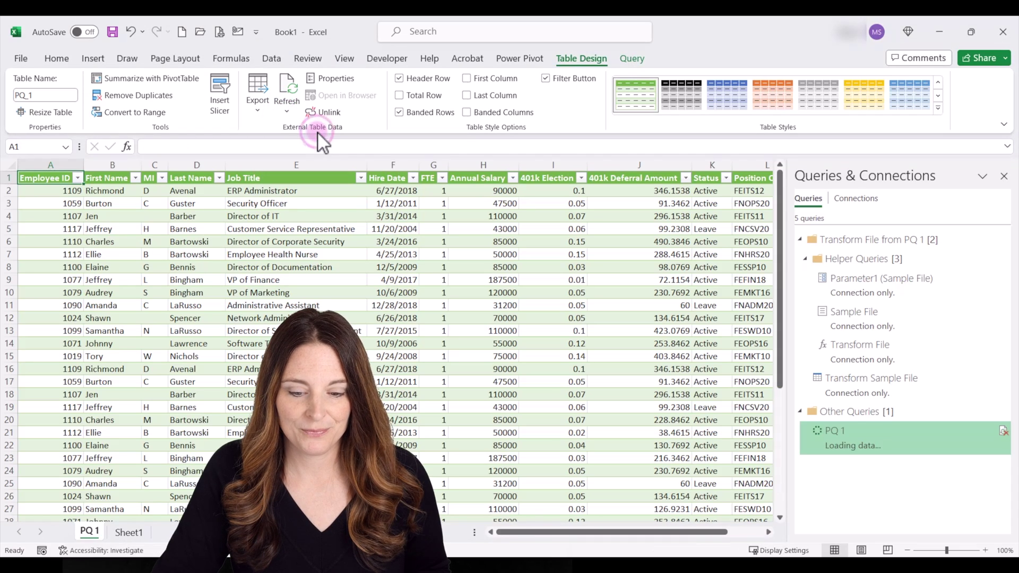
pyautogui.moveTo(525, 530); pyautogui.dragTo(630, 530)
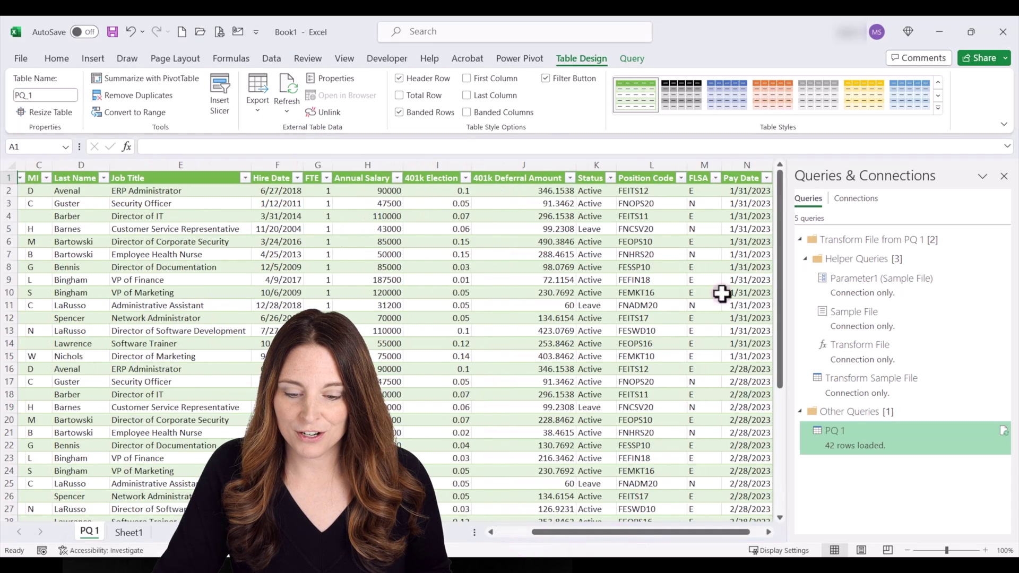
pyautogui.click(732, 166)
pyautogui.scroll(-7, 737, 335)
pyautogui.scroll(-1, 747, 416)
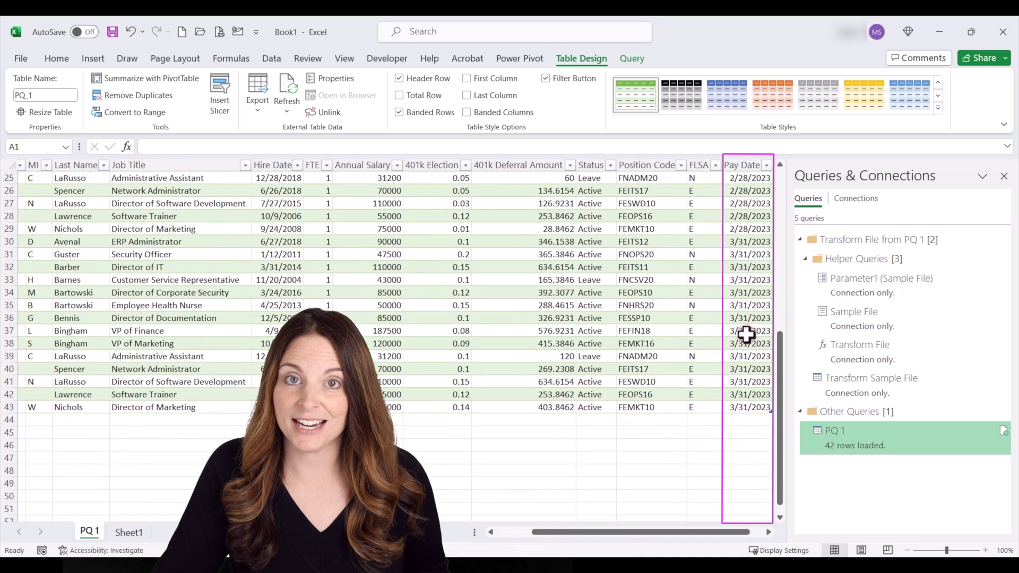
pyautogui.moveTo(557, 531)
pyautogui.mouseDown()
pyautogui.moveTo(509, 531)
pyautogui.moveTo(629, 533)
pyautogui.mouseUp()
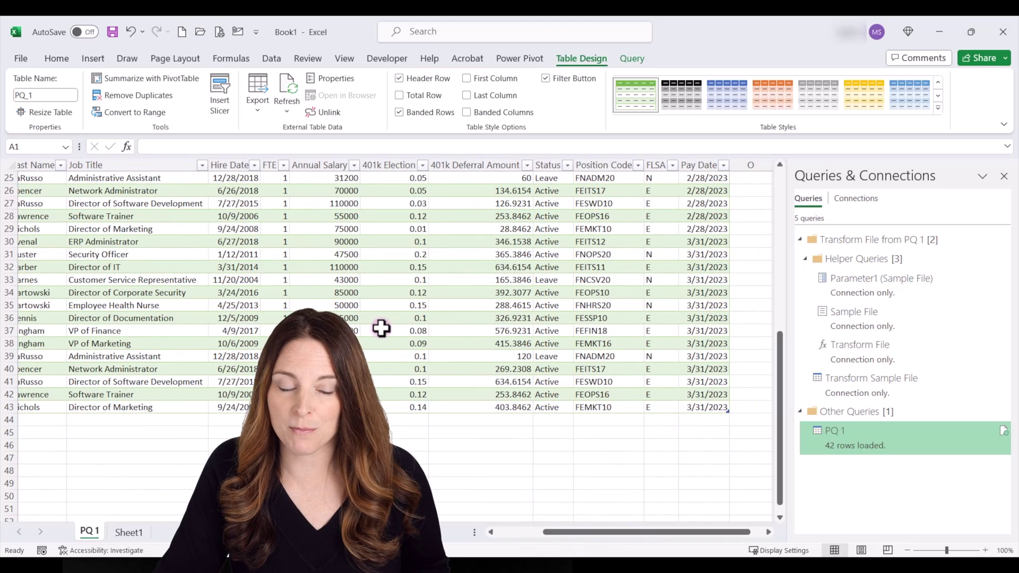
pyautogui.scroll(3, 381, 328)
pyautogui.scroll(5, 382, 328)
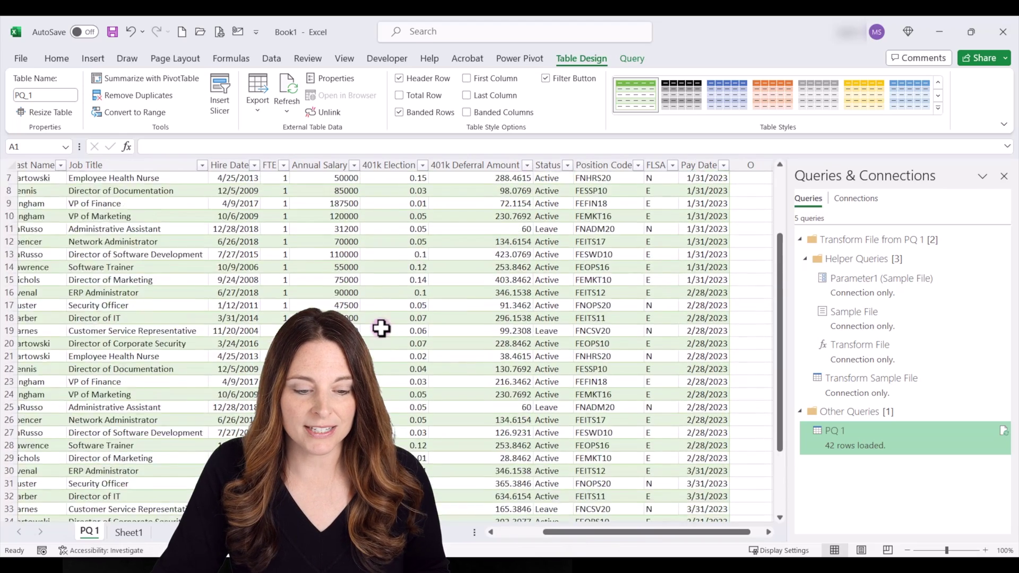
pyautogui.scroll(5, 381, 328)
pyautogui.scroll(5, 381, 327)
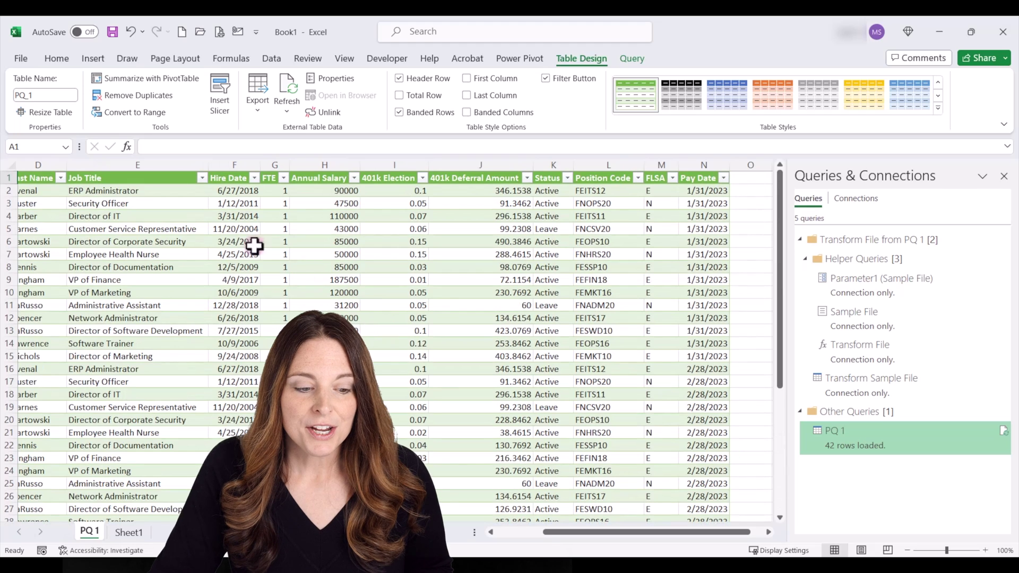
# Step: Review the March rows in the Pay Date column and return the selection to cell A1
pyautogui.click(101, 191)
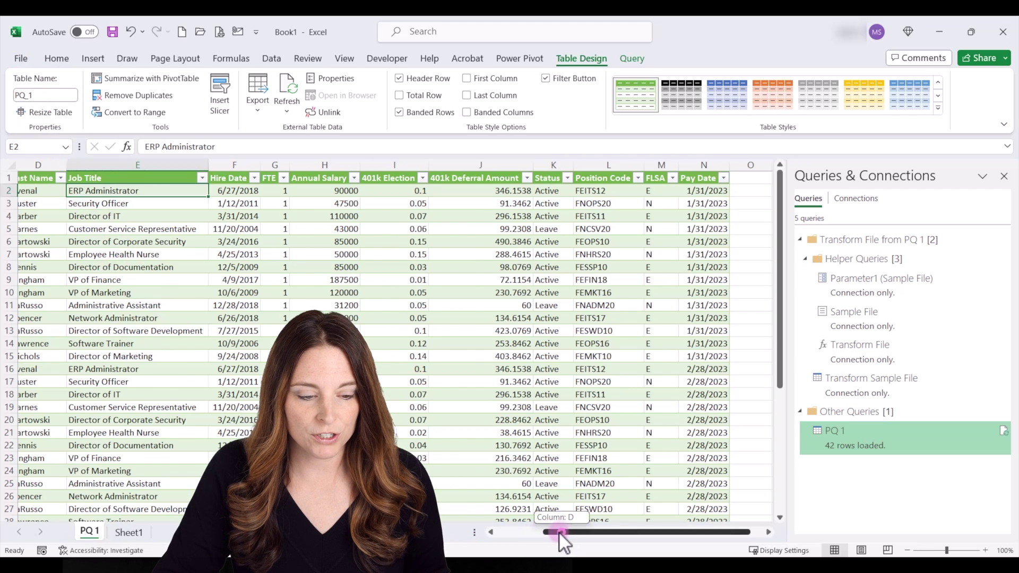
pyautogui.moveTo(558, 532); pyautogui.dragTo(509, 531)
pyautogui.click(51, 178)
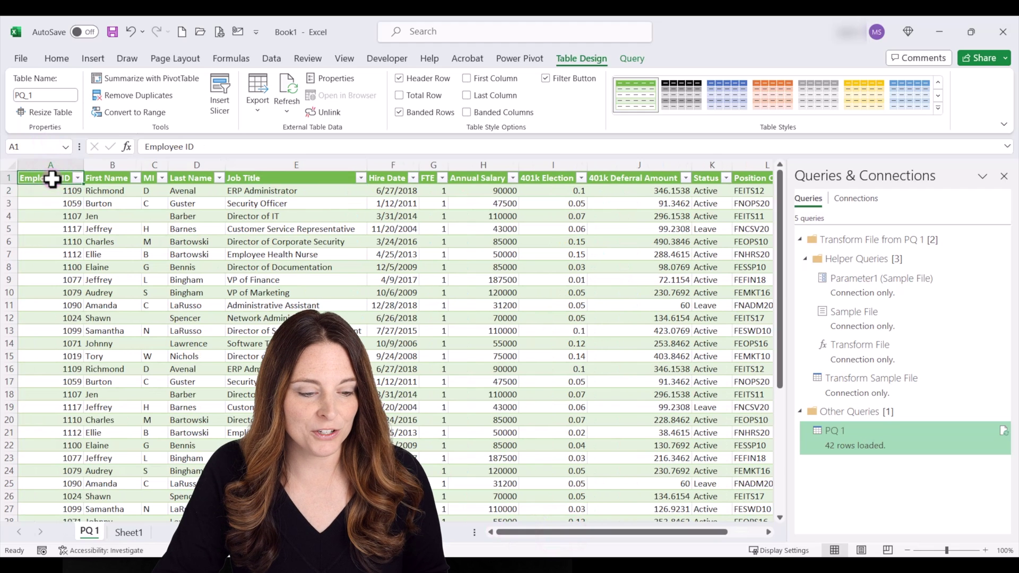
# Step: Insert a PivotTable from the PQ 1 table range onto a new worksheet
pyautogui.click(94, 59)
pyautogui.click(35, 111)
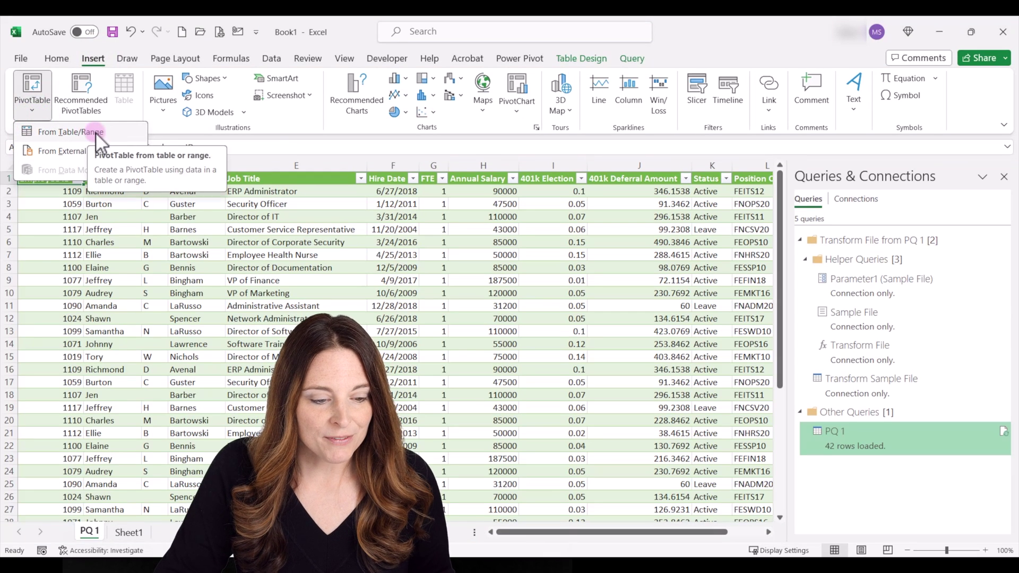
pyautogui.click(71, 132)
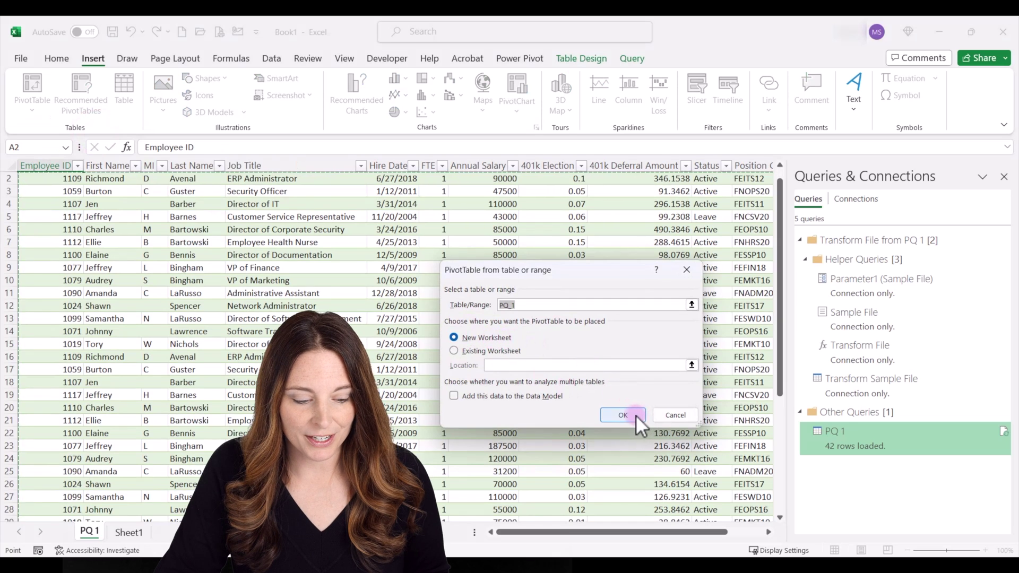
pyautogui.click(623, 415)
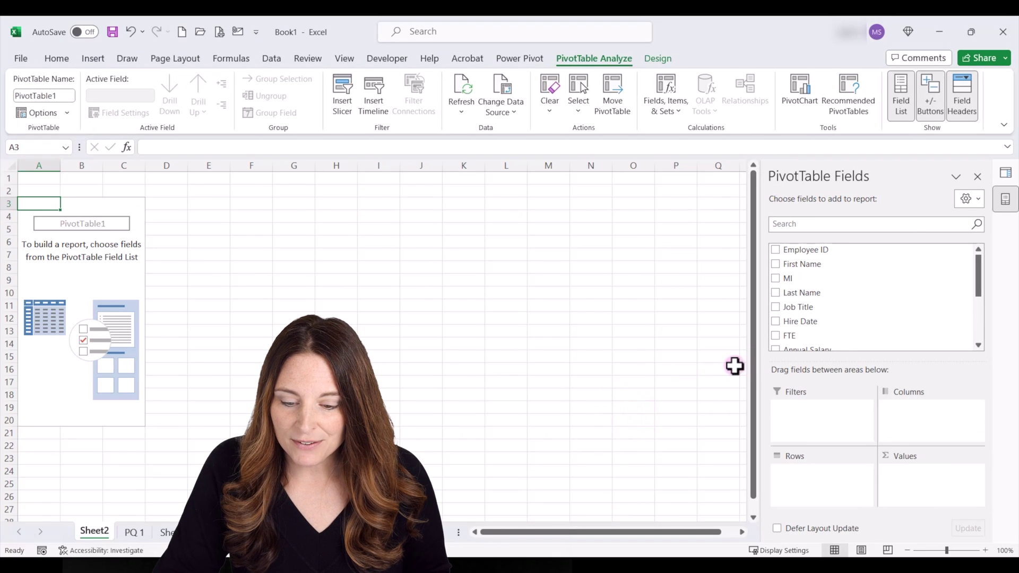
pyautogui.scroll(-2, 825, 314)
pyautogui.scroll(-1, 825, 315)
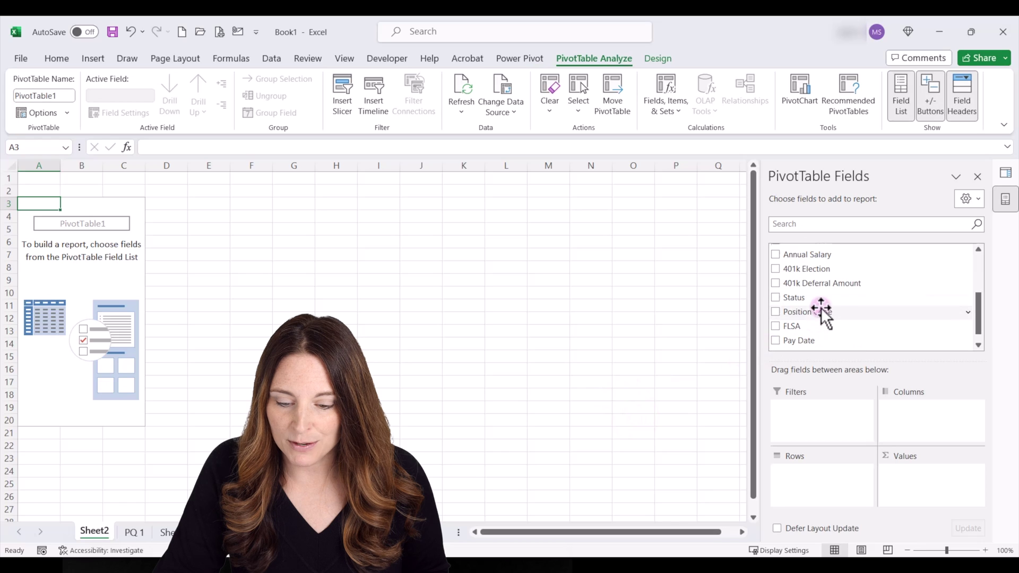
# Step: Put Pay Date in rows without Months/Days grouping and sum 401k Deferral Amount as values
pyautogui.click(777, 340)
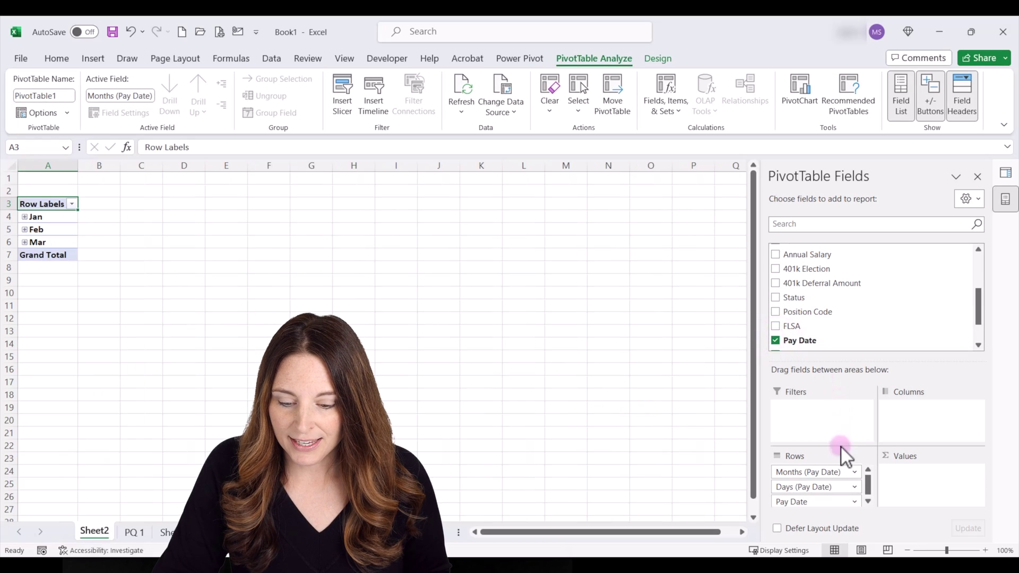
pyautogui.click(854, 484)
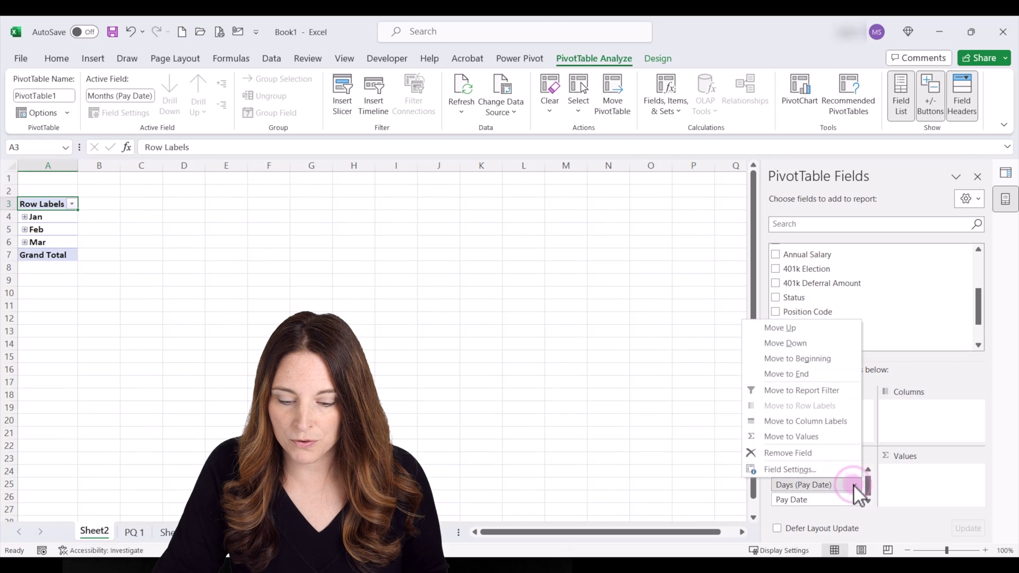
pyautogui.click(789, 453)
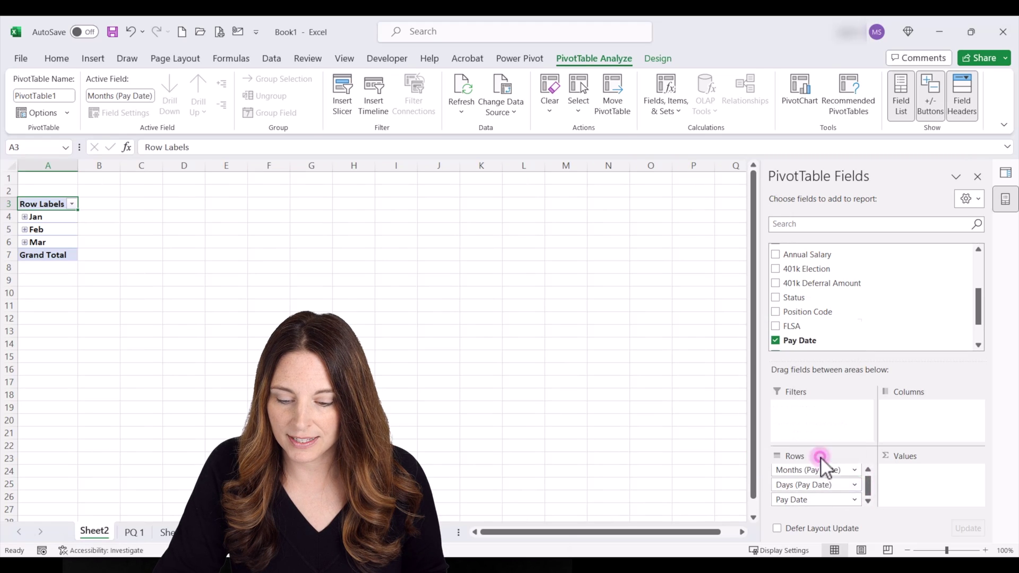
pyautogui.click(864, 473)
pyautogui.click(796, 440)
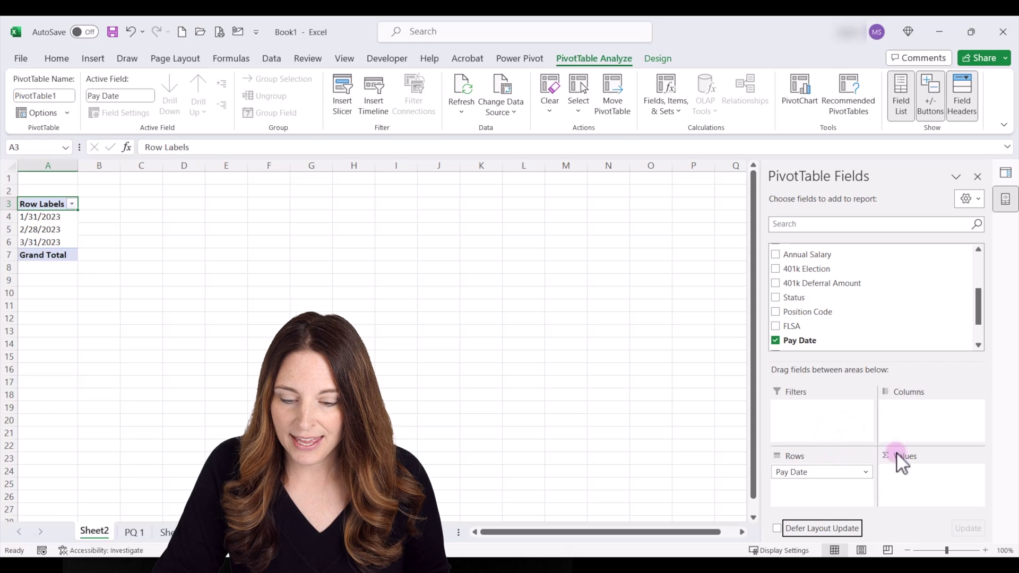
pyautogui.click(774, 285)
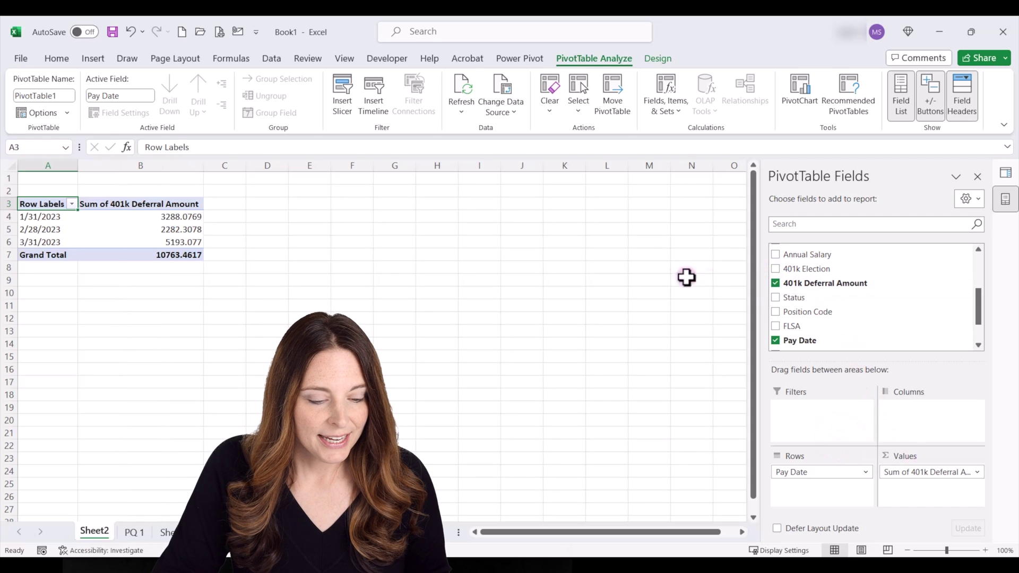
# Step: Format column B of deferral totals as Accounting
pyautogui.click(141, 165)
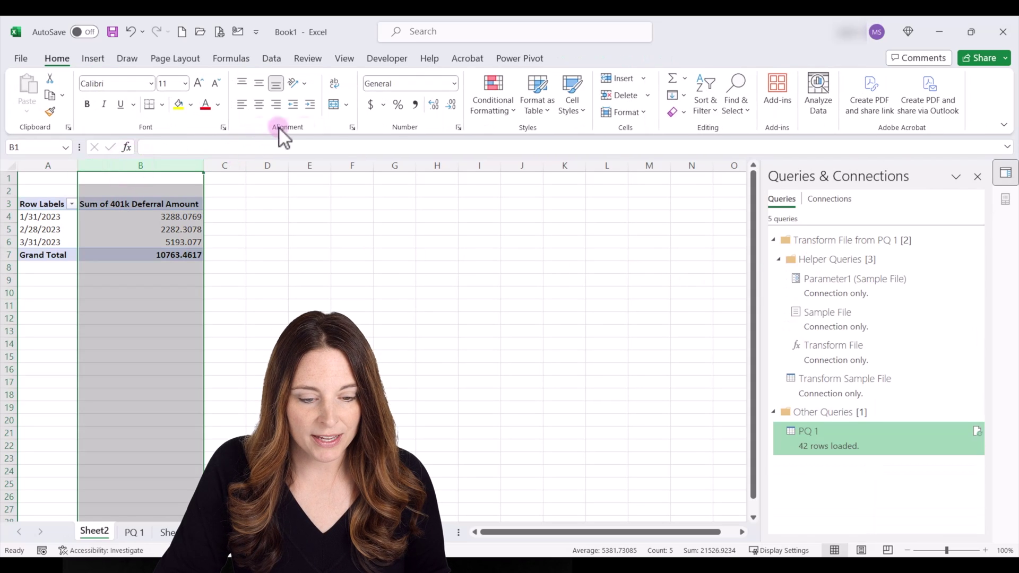
pyautogui.click(369, 105)
pyautogui.click(144, 230)
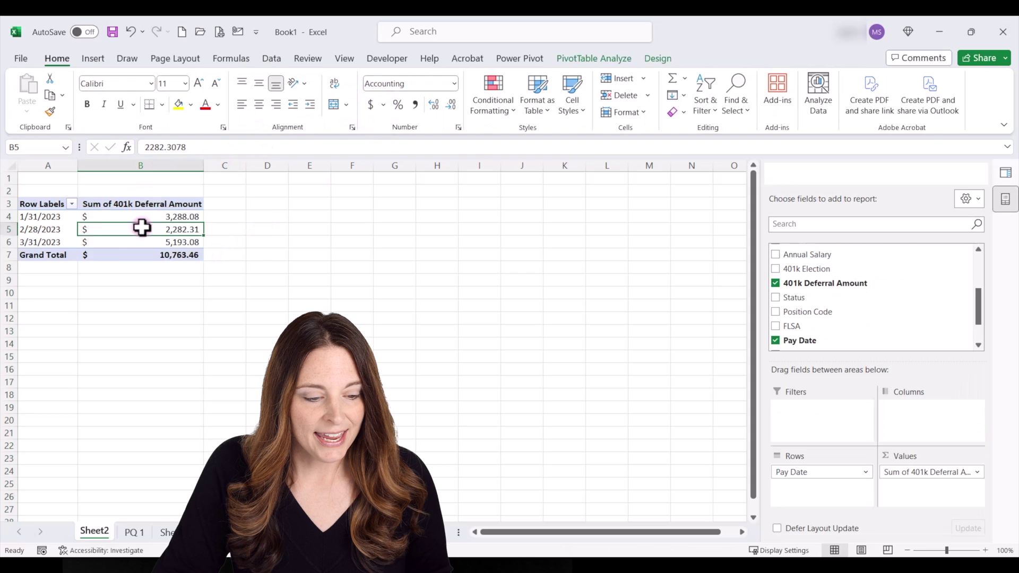
pyautogui.click(49, 203)
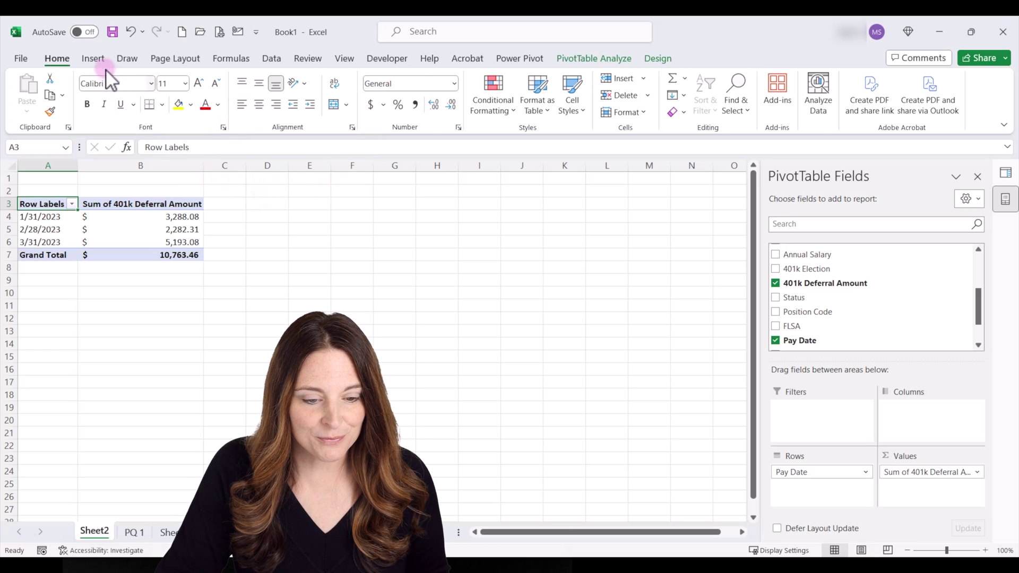
# Step: Insert a 3-D Clustered Column PivotChart and position it beside the pivot table
pyautogui.click(95, 58)
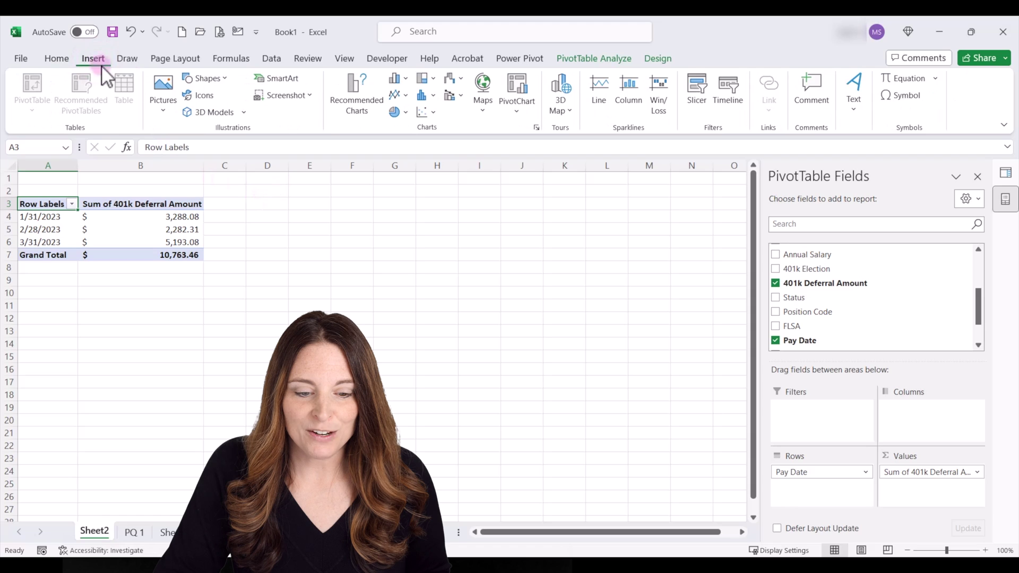
pyautogui.click(398, 79)
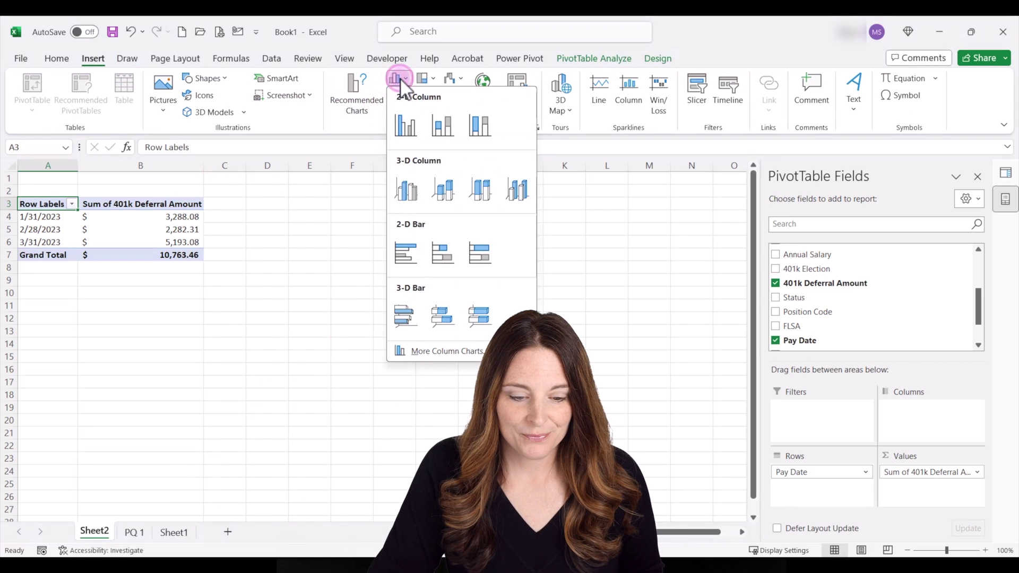
pyautogui.click(408, 189)
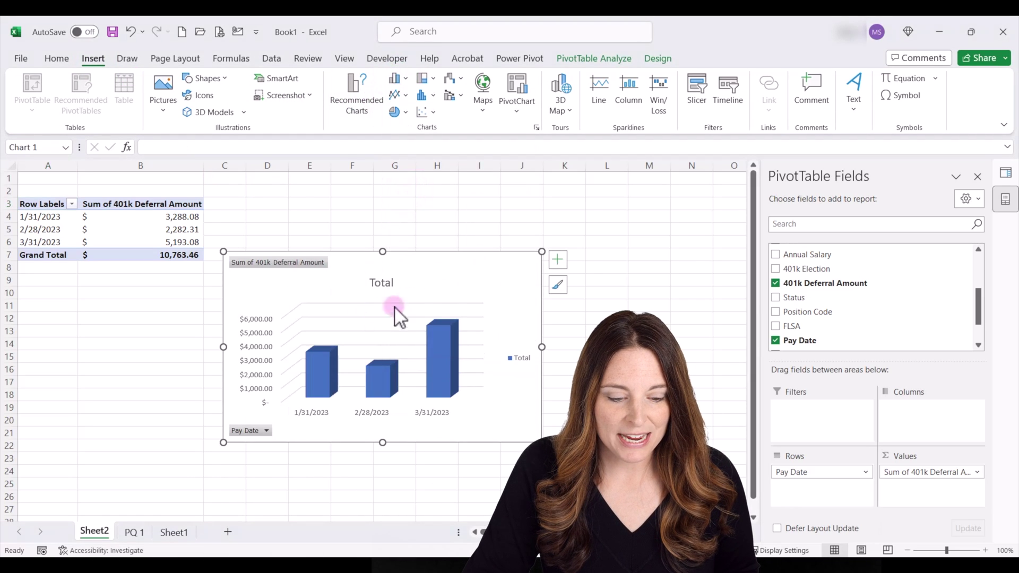
pyautogui.moveTo(445, 278); pyautogui.dragTo(442, 219)
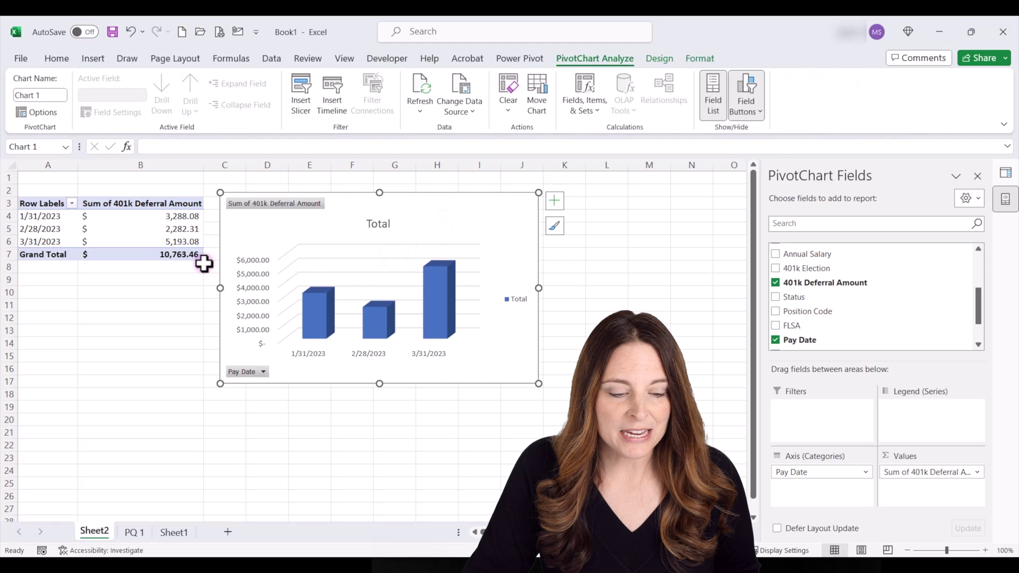